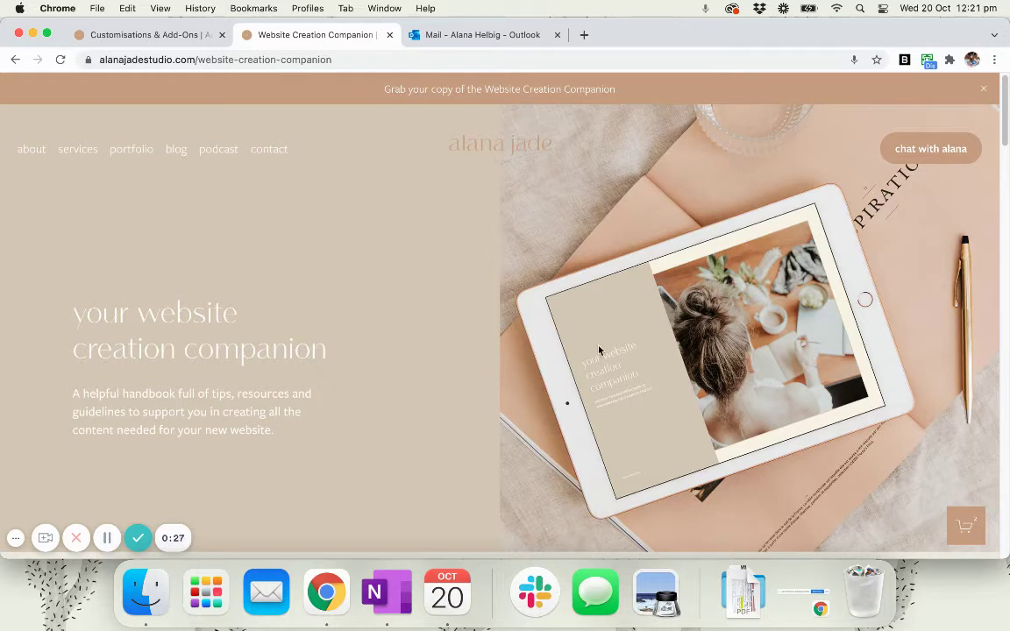
# Add the Website Creation Companion to the cart from its sales page and open the shopping cart.
pyautogui.scroll(-5, 649, 360)
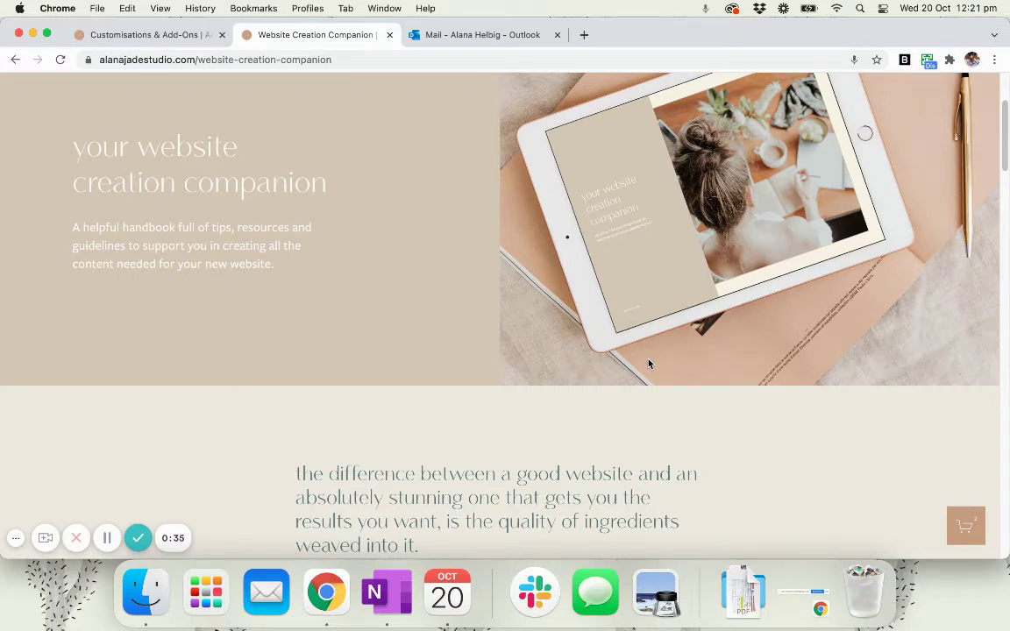
pyautogui.scroll(-8, 668, 360)
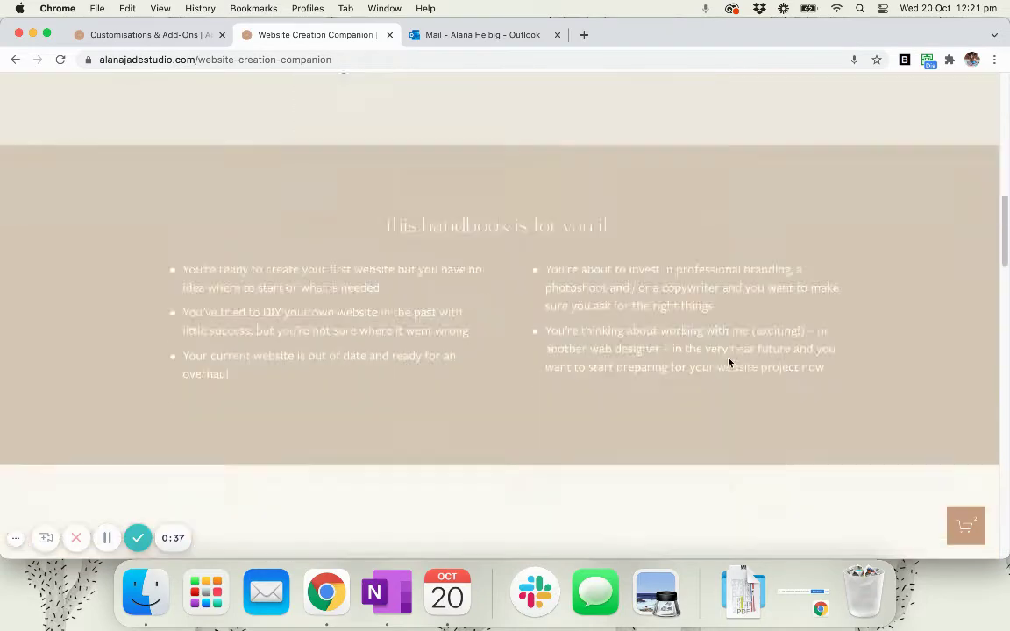
pyautogui.scroll(-10, 729, 360)
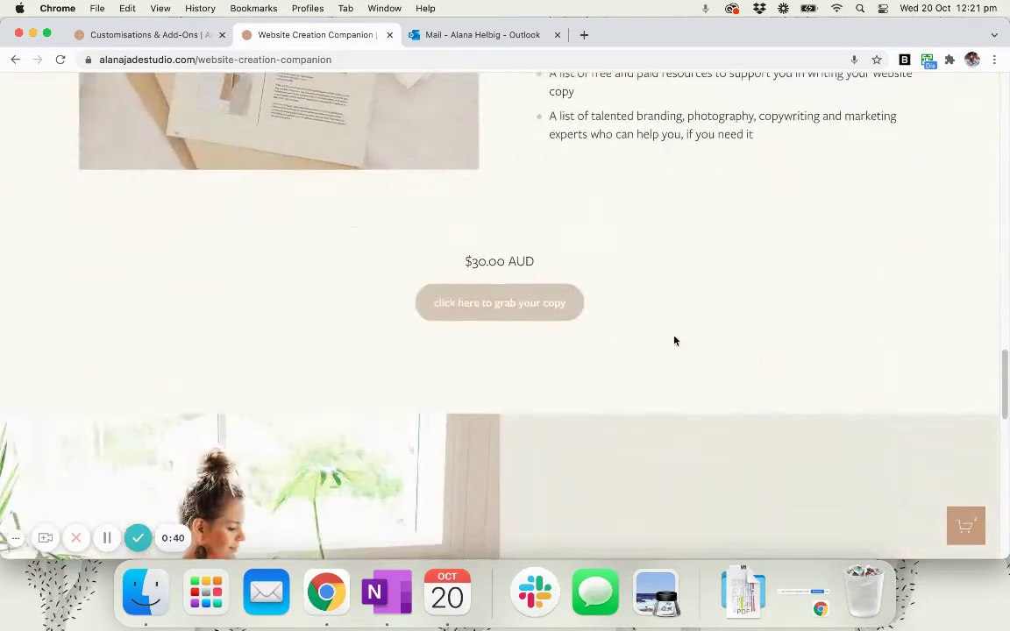
pyautogui.click(527, 310)
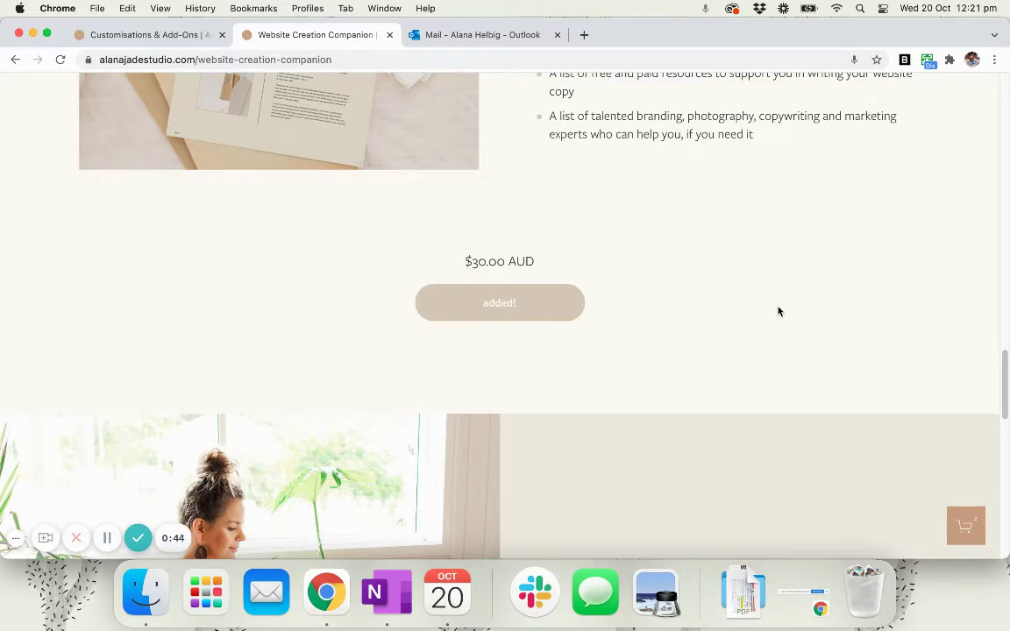
pyautogui.click(964, 530)
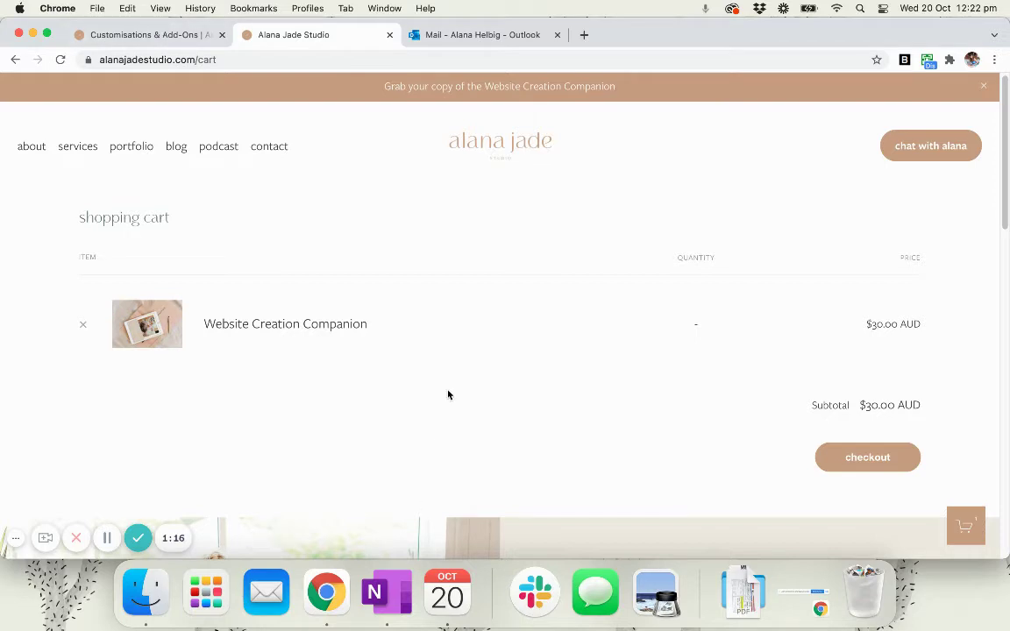
# Switch to Finder, preview Product image.jpg in the website creation companion folder, and close the preview.
pyautogui.press('super+Tab')
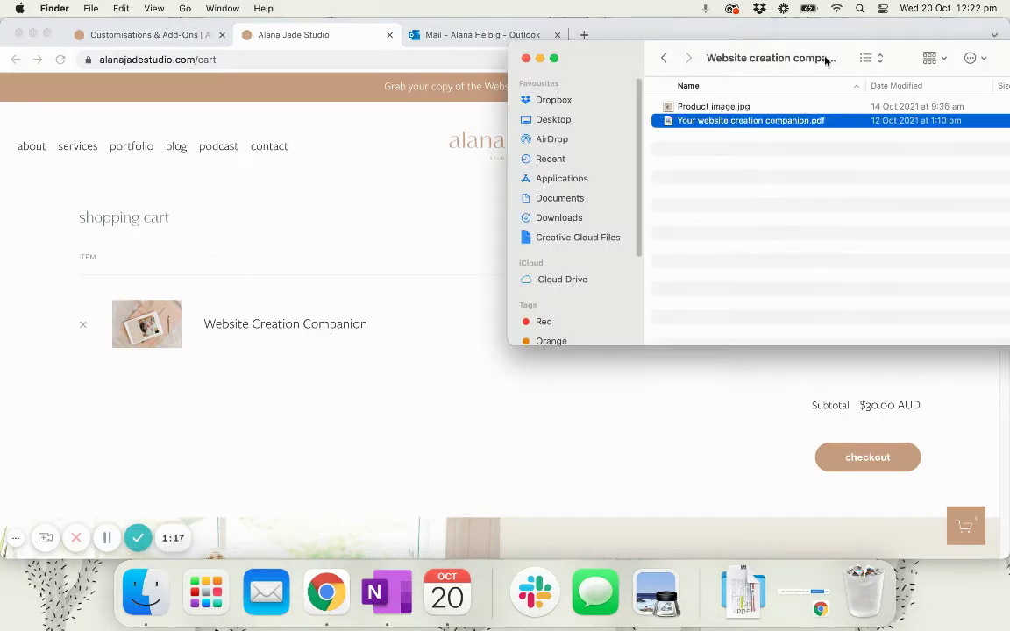
pyautogui.moveTo(822, 58); pyautogui.dragTo(690, 101)
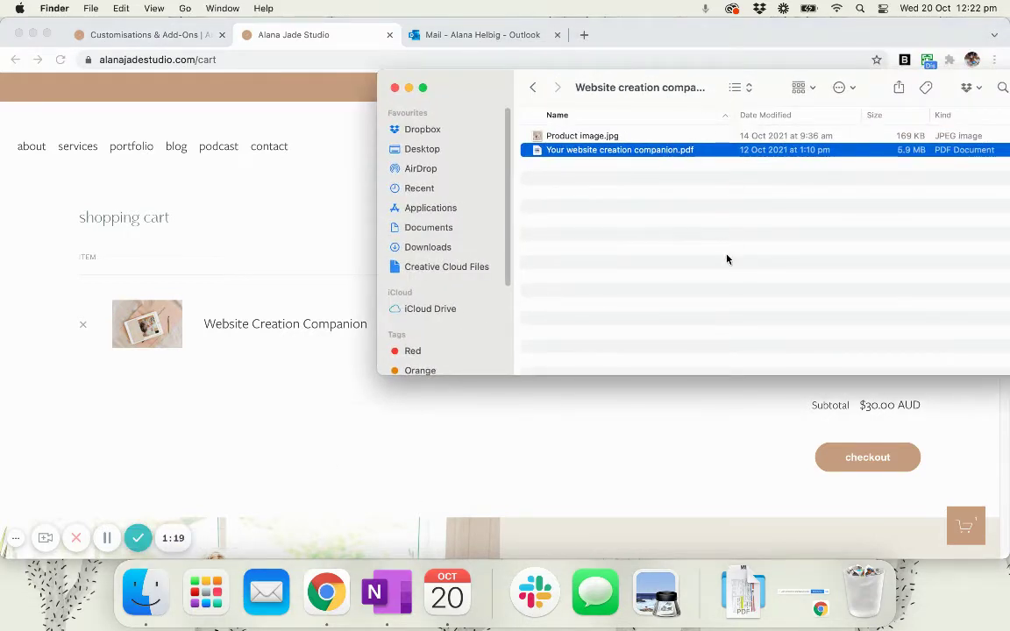
pyautogui.click(589, 137)
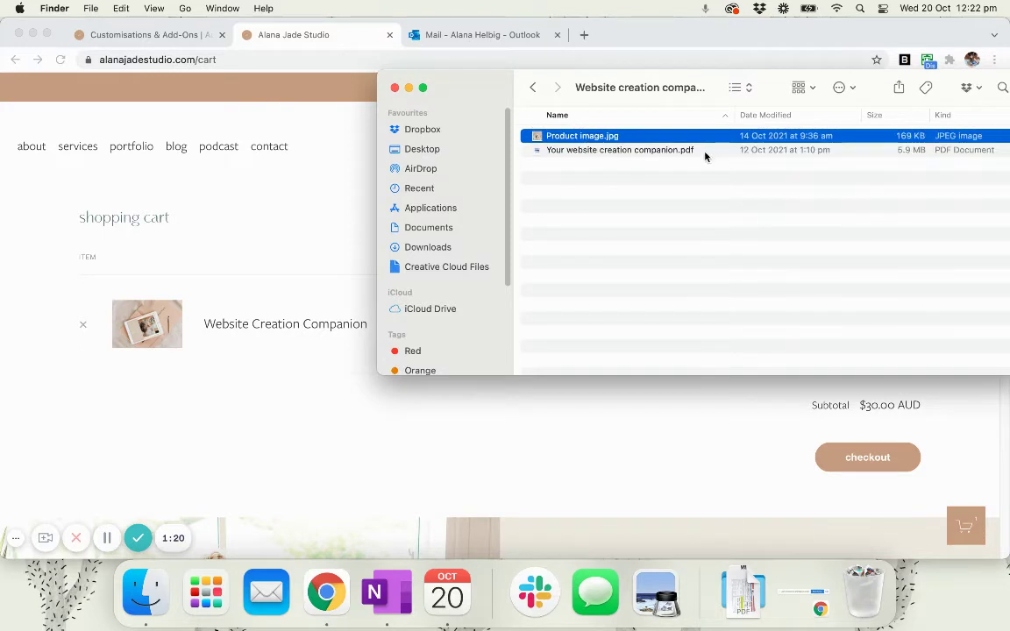
pyautogui.doubleClick(636, 138)
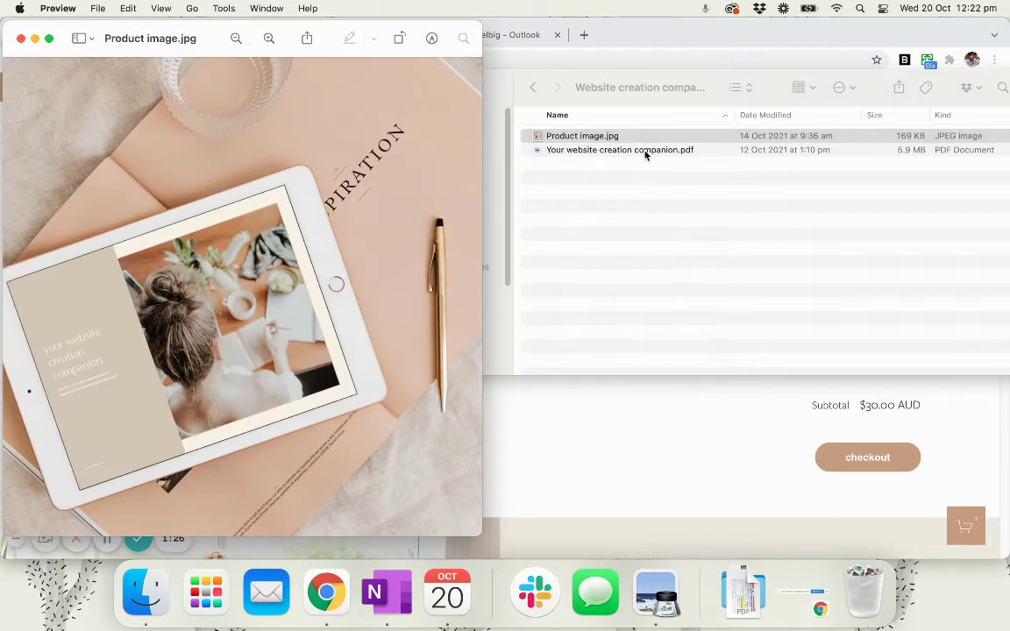
pyautogui.click(22, 38)
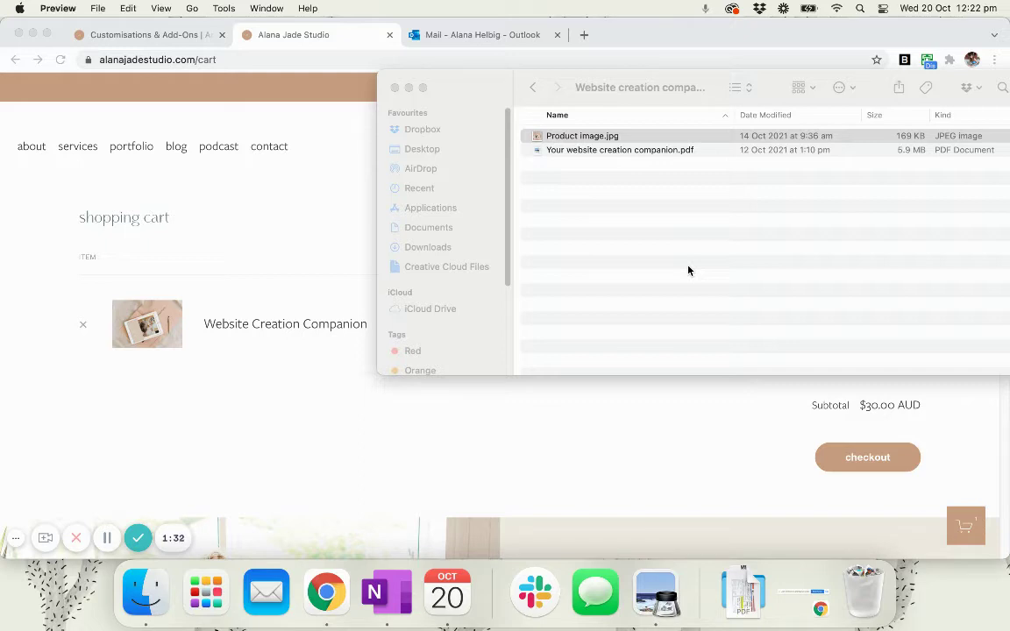
pyautogui.click(688, 271)
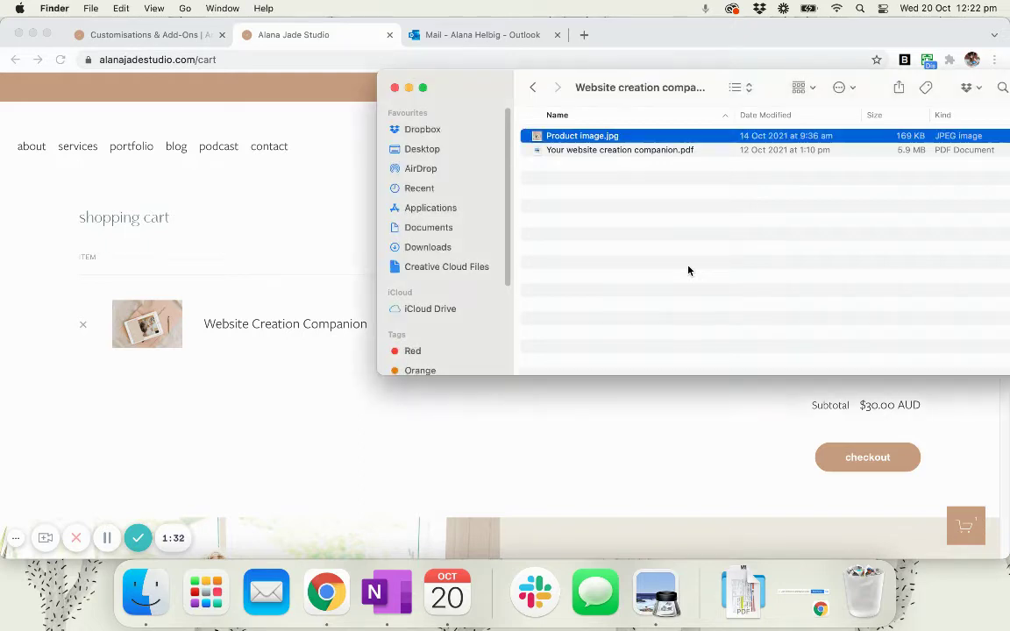
# Preview the cover page of Your website creation companion.pdf, then close the document and deselect the file.
pyautogui.doubleClick(605, 152)
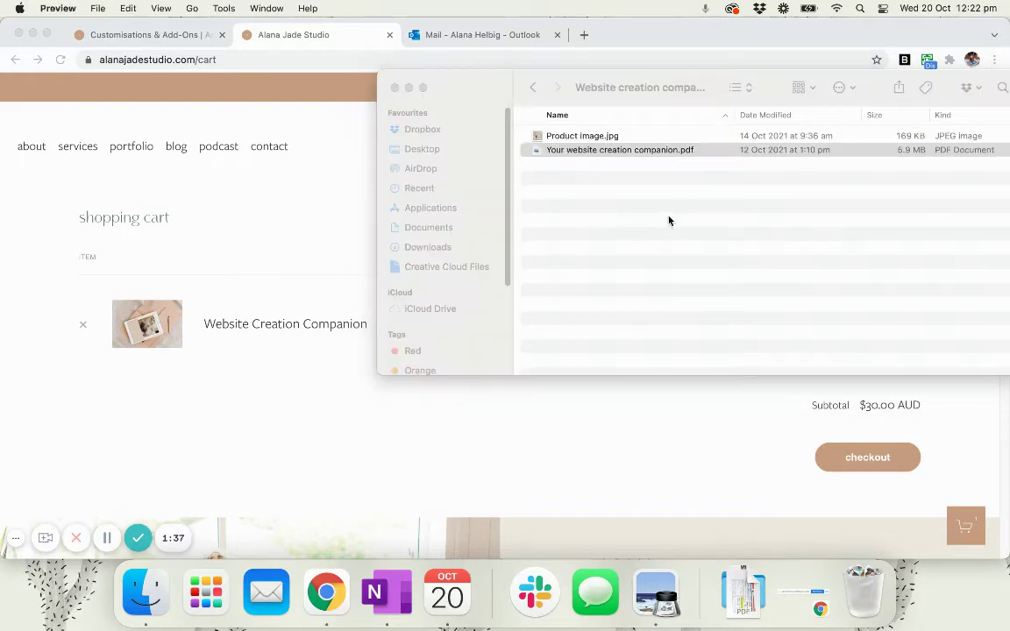
pyautogui.scroll(15, 592, 263)
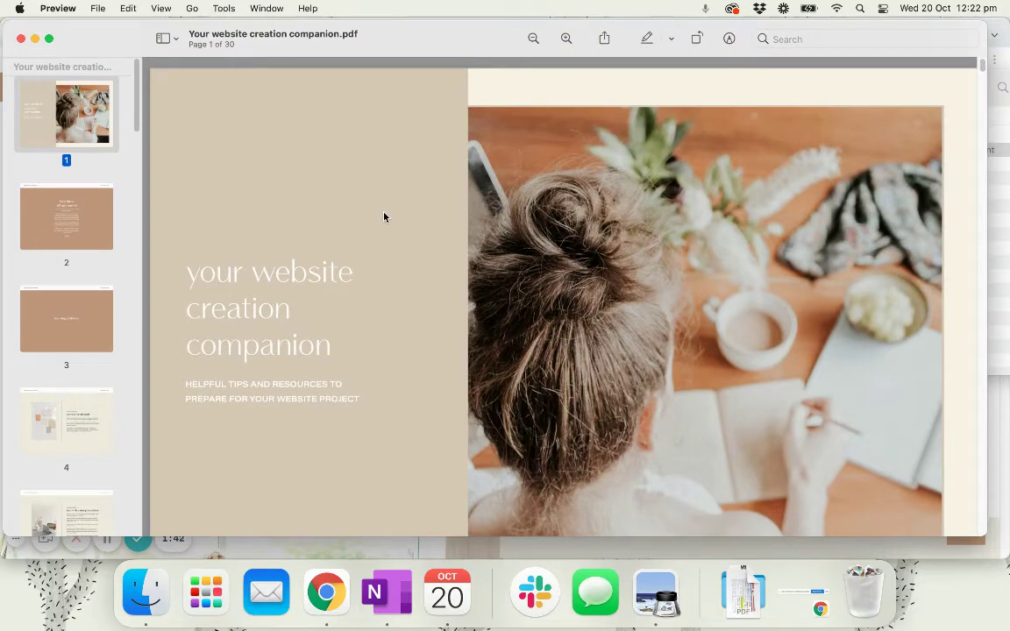
pyautogui.click(21, 39)
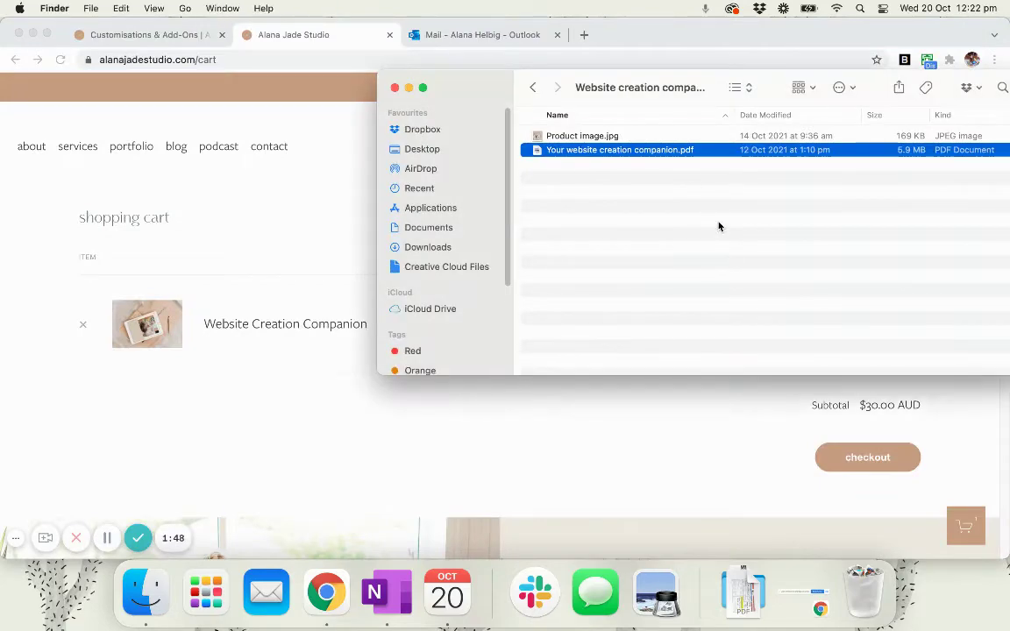
pyautogui.click(719, 226)
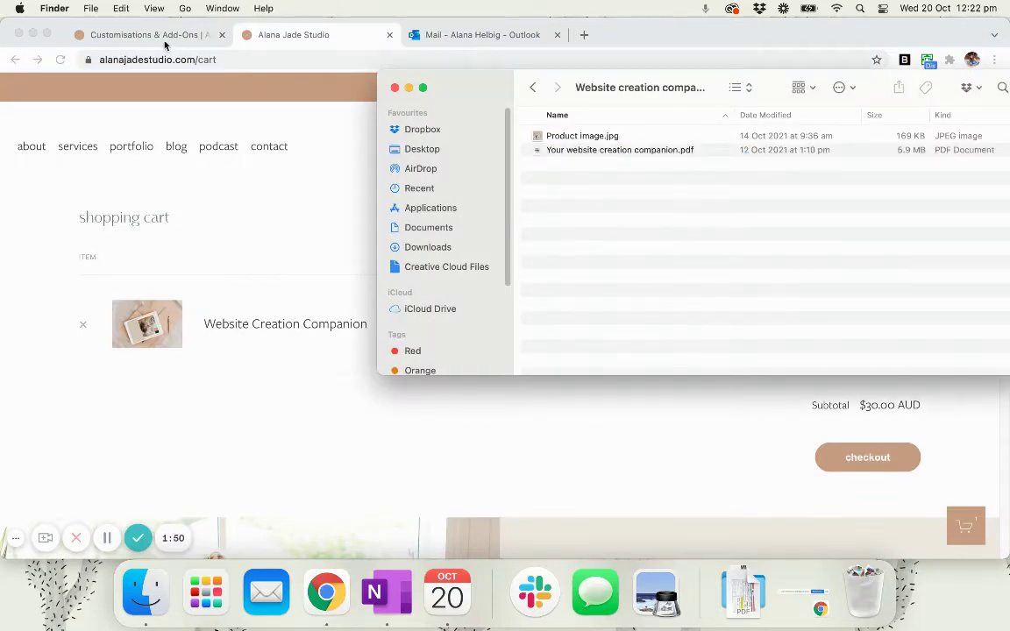
# Switch to the Squarespace editor in Chrome and create a new digital product in the Customisations and Add Ons store.
pyautogui.click(216, 37)
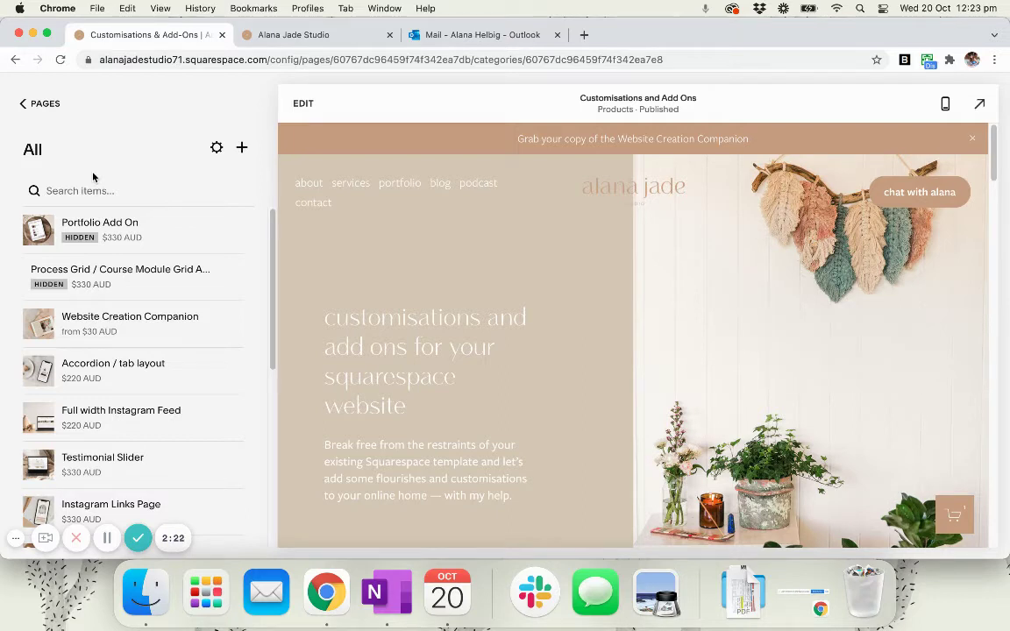
pyautogui.click(241, 147)
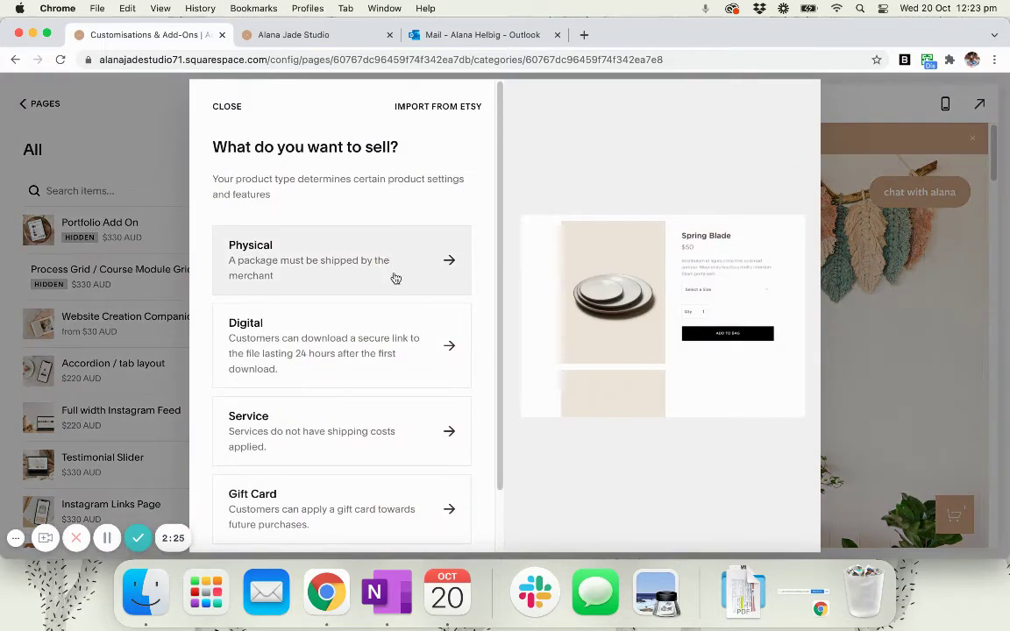
pyautogui.scroll(-1, 351, 316)
pyautogui.click(356, 340)
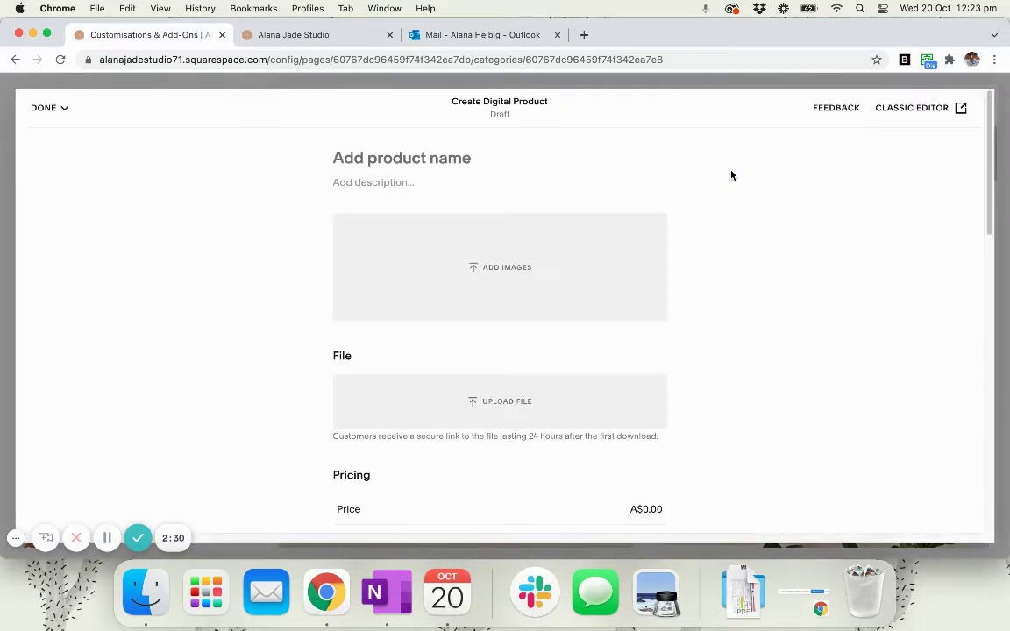
# Name the digital product "NEW website creation companion".
pyautogui.click(465, 158)
pyautogui.write('NEW W')
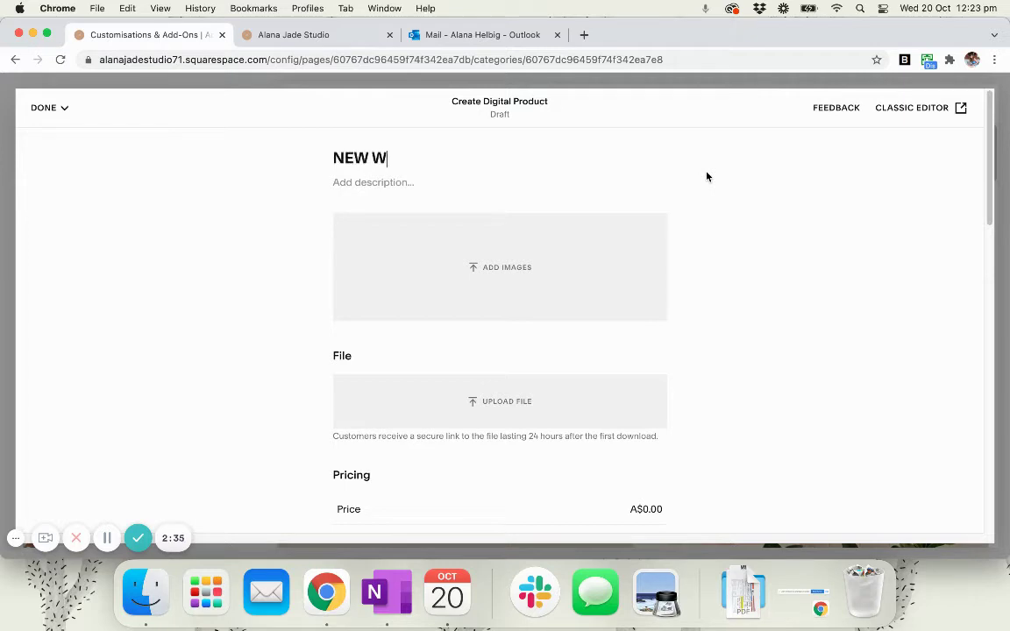
pyautogui.press('BackSpace')
pyautogui.write('website creation')
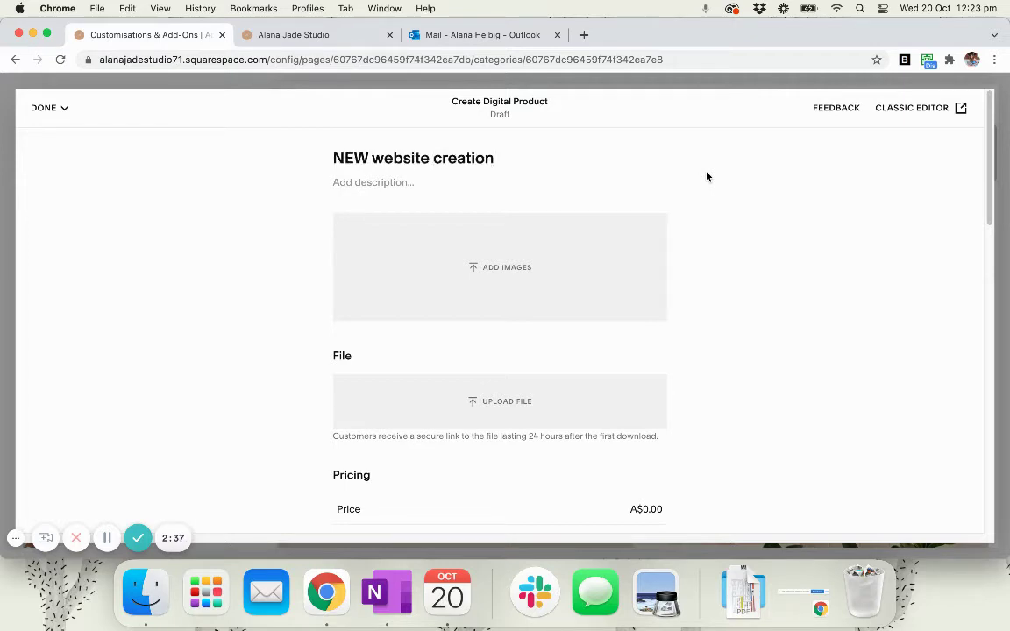
pyautogui.write(' compa')
pyautogui.press('BackSpace')
pyautogui.press('BackSpace')
pyautogui.press('BackSpace')
pyautogui.press('BackSpace')
pyautogui.press('BackSpace')
pyautogui.write('co')
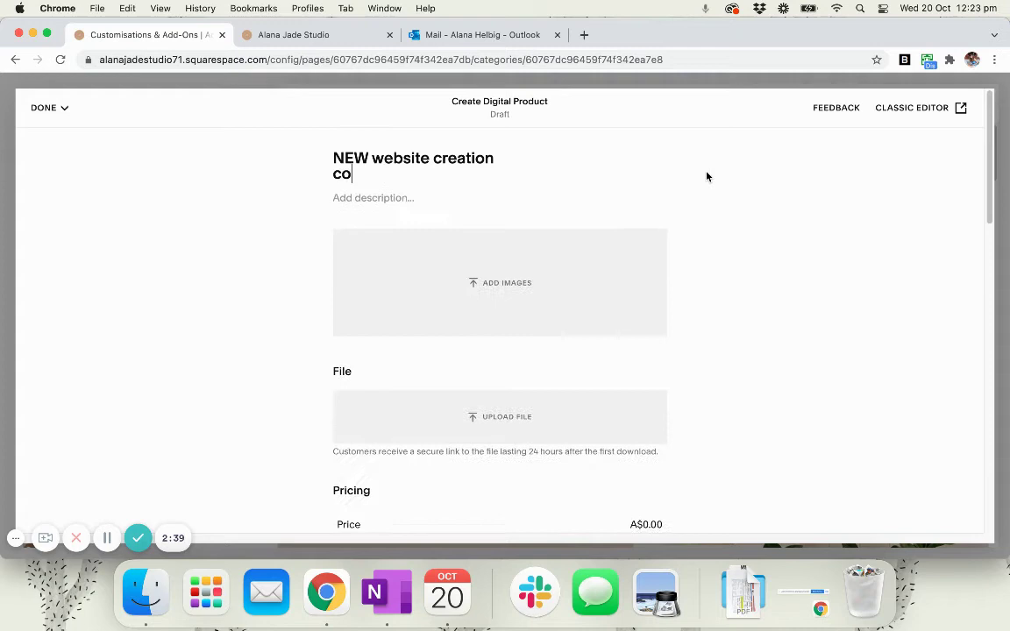
pyautogui.write('mpanion')
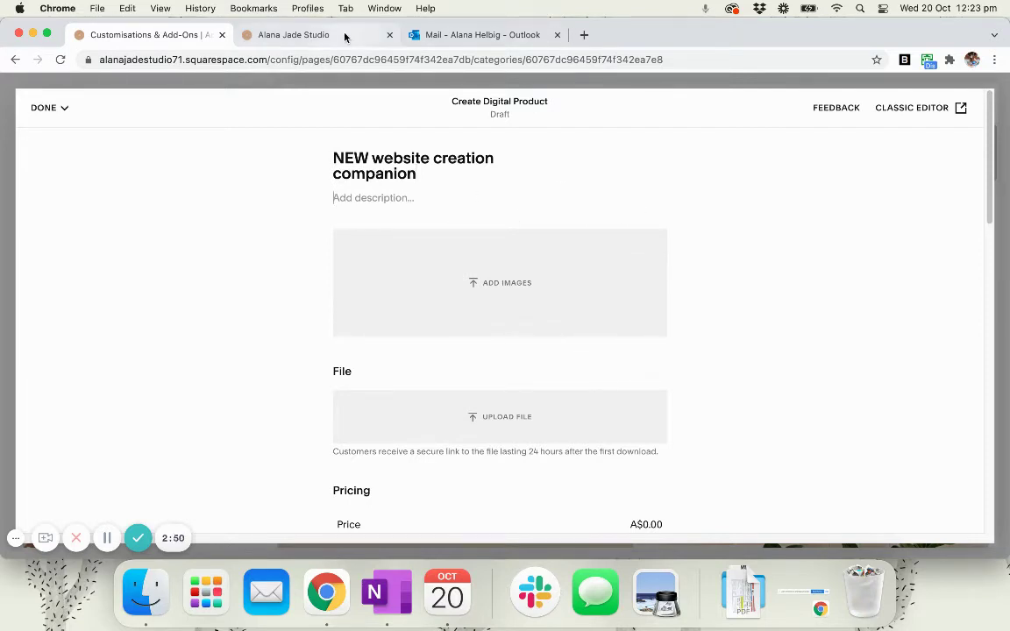
# Examine the description and images on the live Website Creation Companion product page, reached through the customisations and add ons page.
pyautogui.click(310, 35)
pyautogui.moveTo(79, 147)
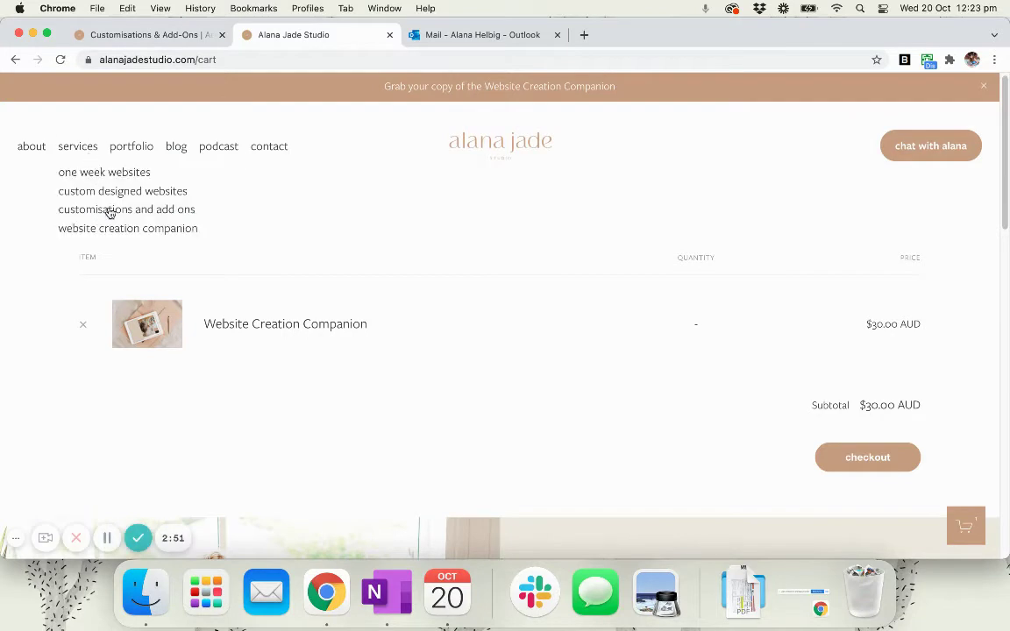
pyautogui.click(108, 209)
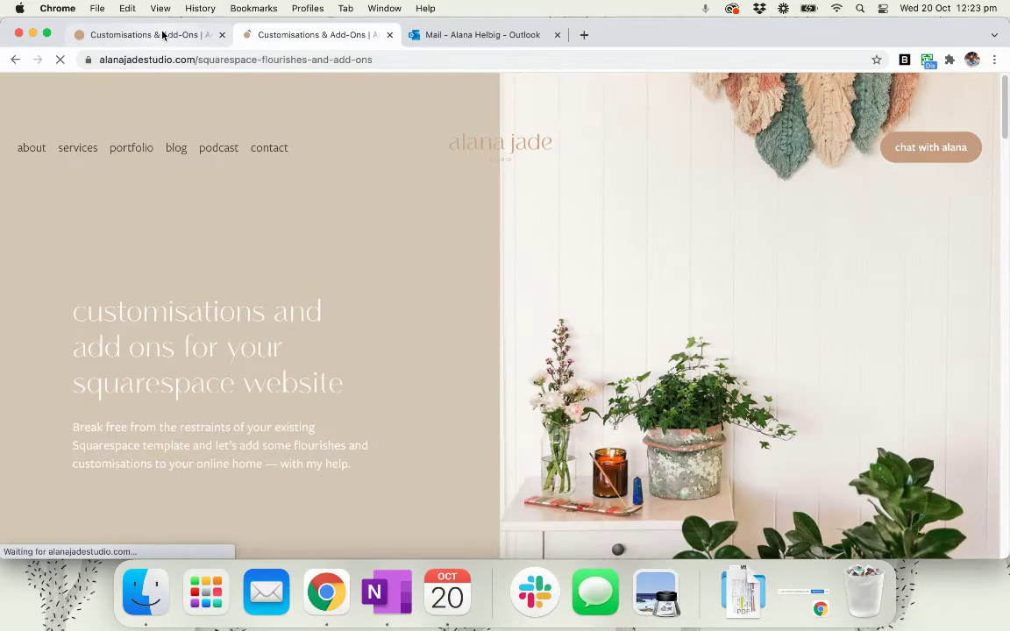
pyautogui.click(144, 35)
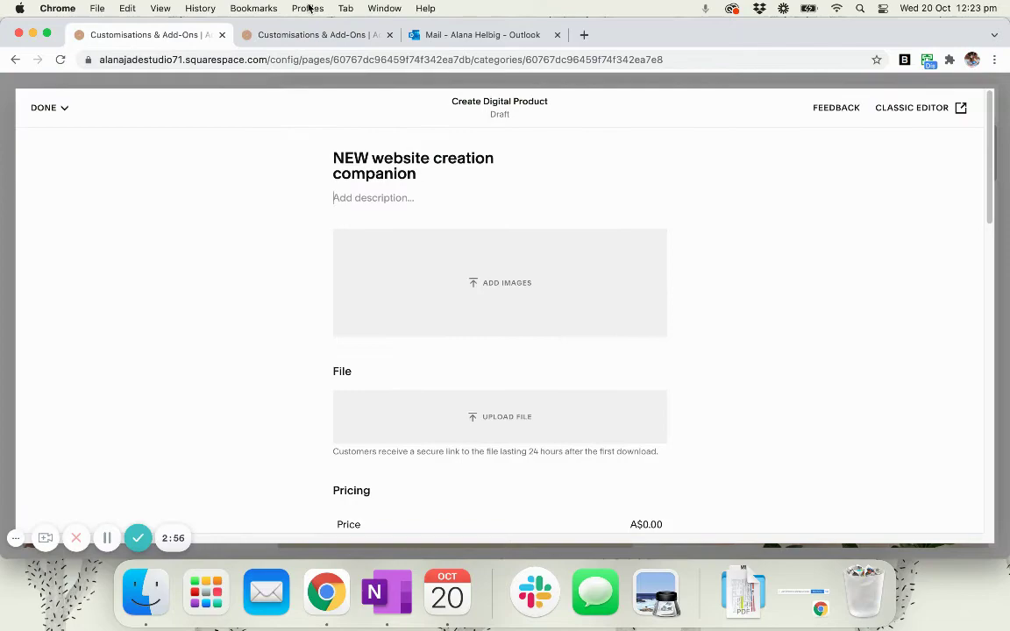
pyautogui.click(295, 35)
pyautogui.scroll(-10, 614, 289)
pyautogui.scroll(-5, 604, 309)
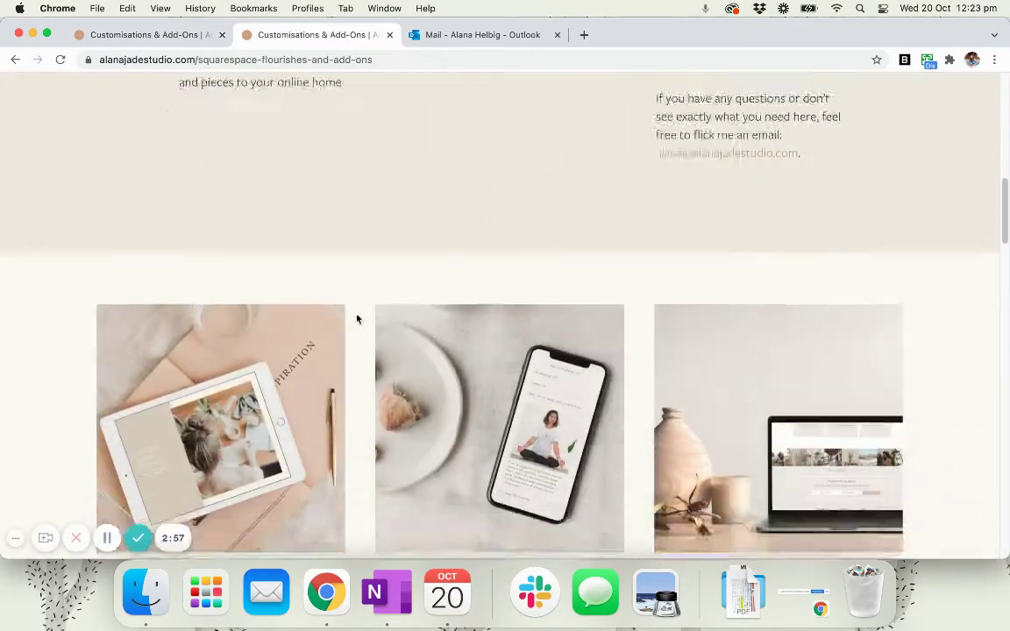
pyautogui.click(289, 324)
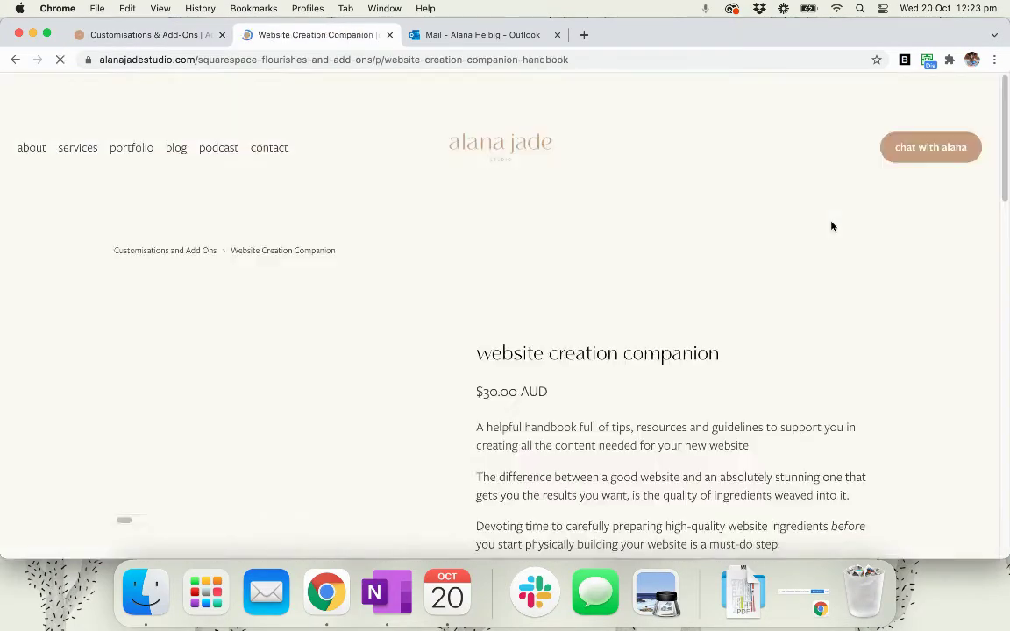
pyautogui.scroll(-3, 676, 214)
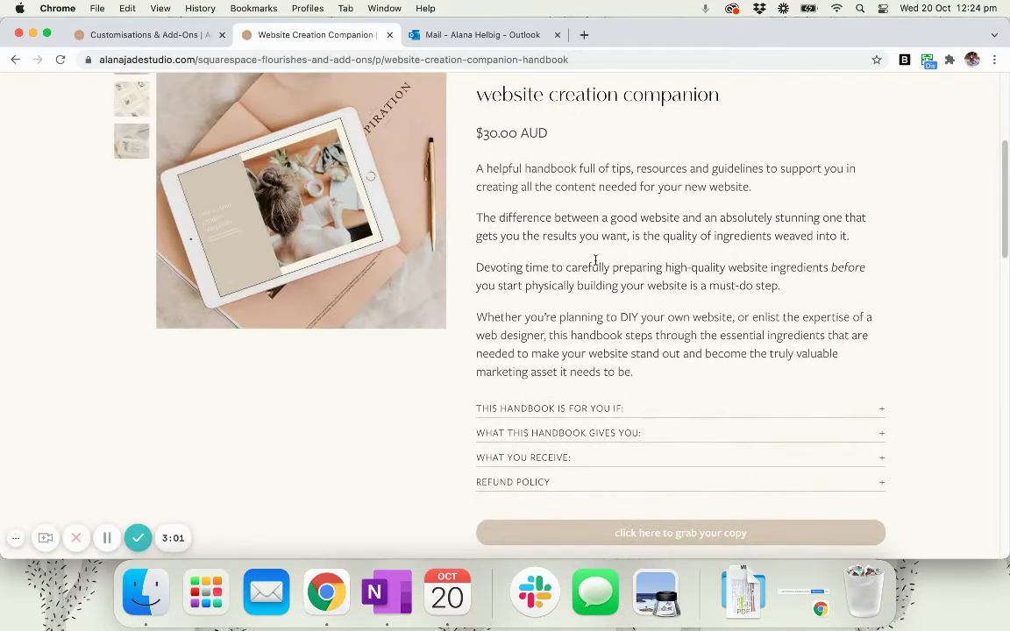
pyautogui.scroll(2, 687, 272)
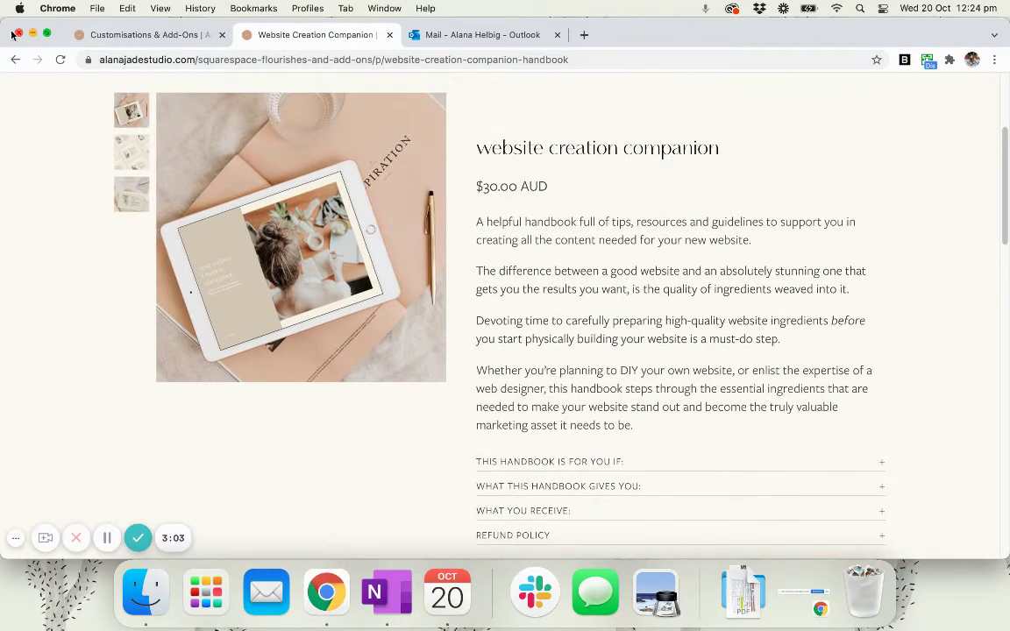
# Return to the digital product draft and upload Product image.jpg from the Finder folder as its product image.
pyautogui.click(167, 35)
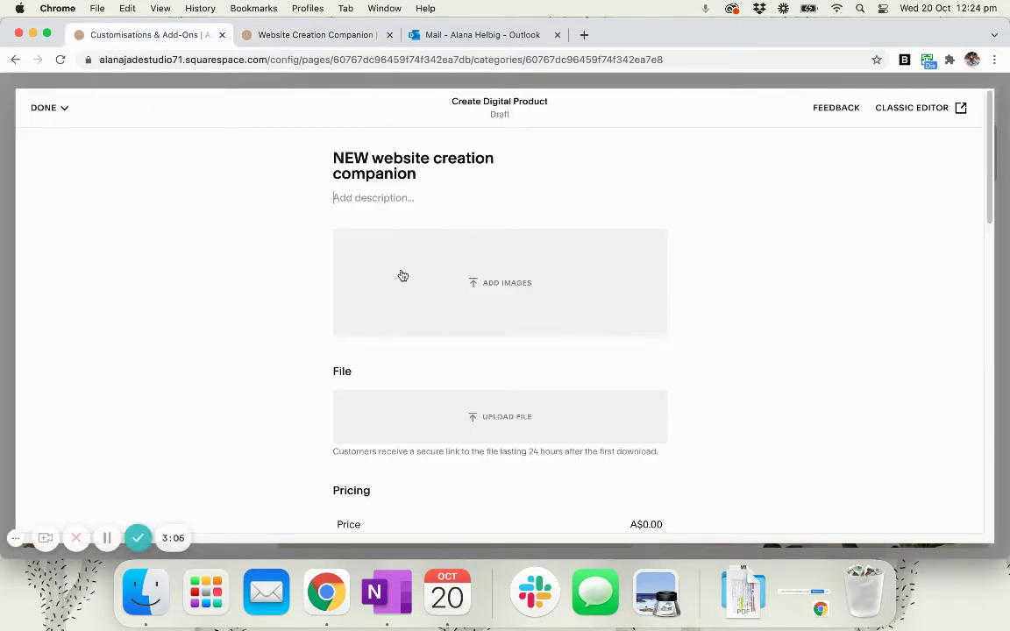
pyautogui.click(145, 589)
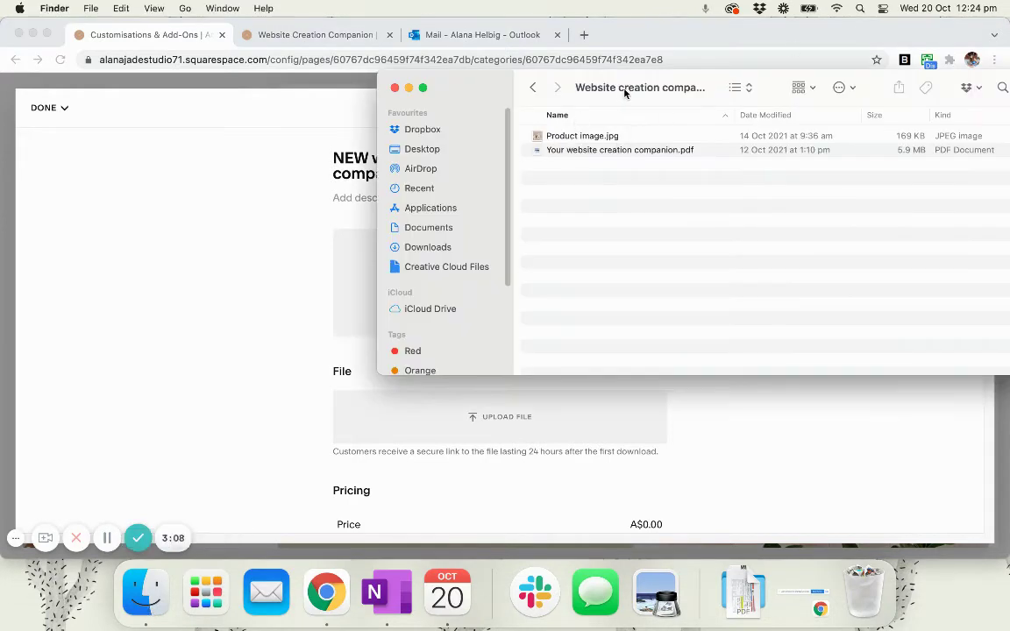
pyautogui.moveTo(563, 85); pyautogui.dragTo(870, 85)
pyautogui.moveTo(842, 131); pyautogui.dragTo(492, 289)
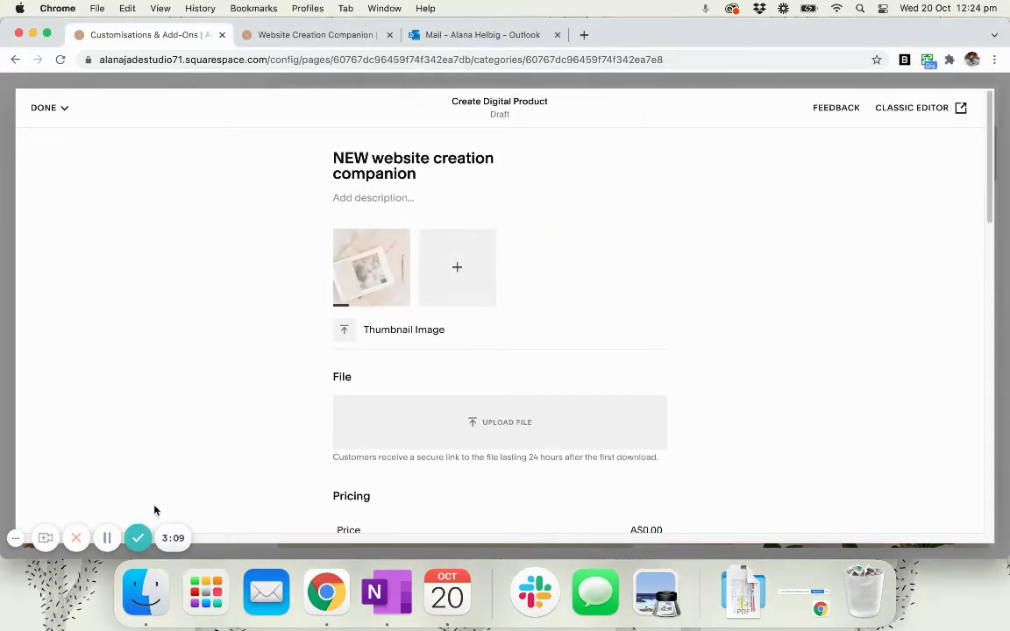
# Upload Product image.jpg as the thumbnail image and enter the product description "This is a description".
pyautogui.click(145, 589)
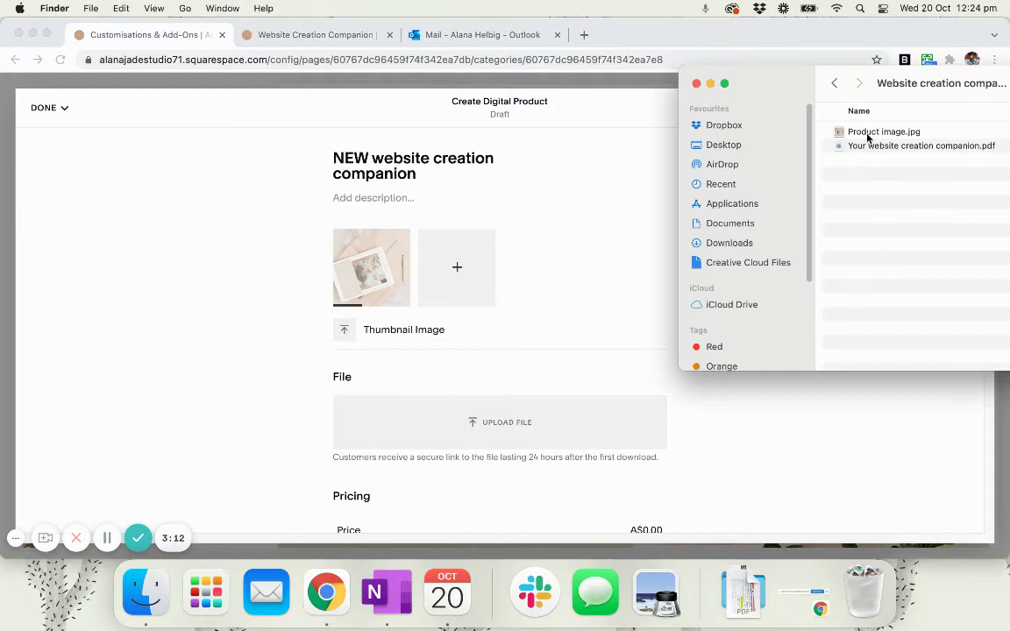
pyautogui.moveTo(879, 131); pyautogui.dragTo(342, 332)
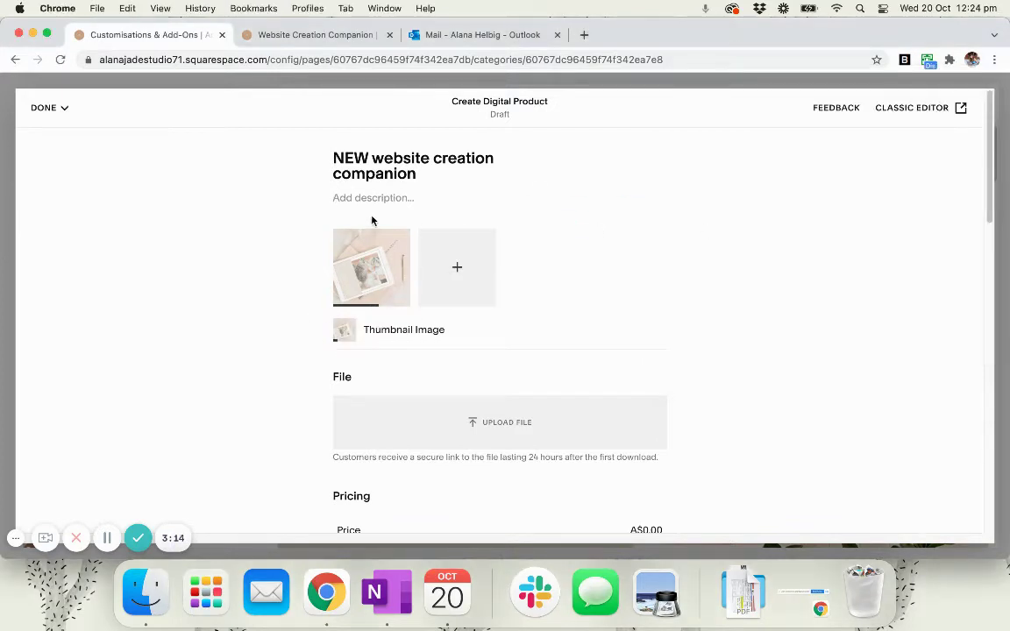
pyautogui.write('This is a description')
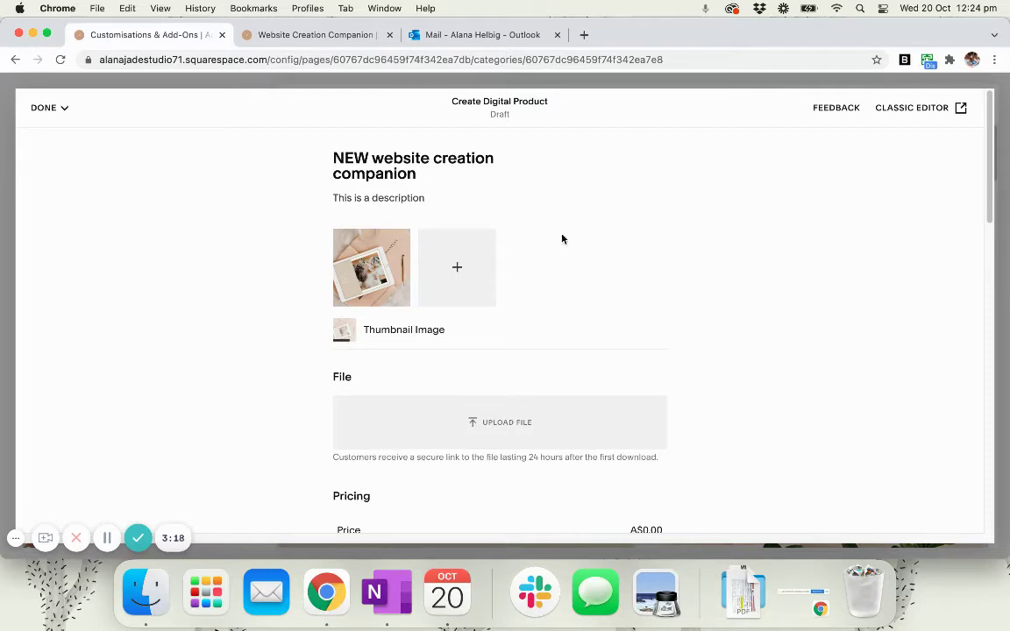
# Check the product thumbnails on the live customisations and add-ons page, and return to the digital product draft.
pyautogui.click(307, 35)
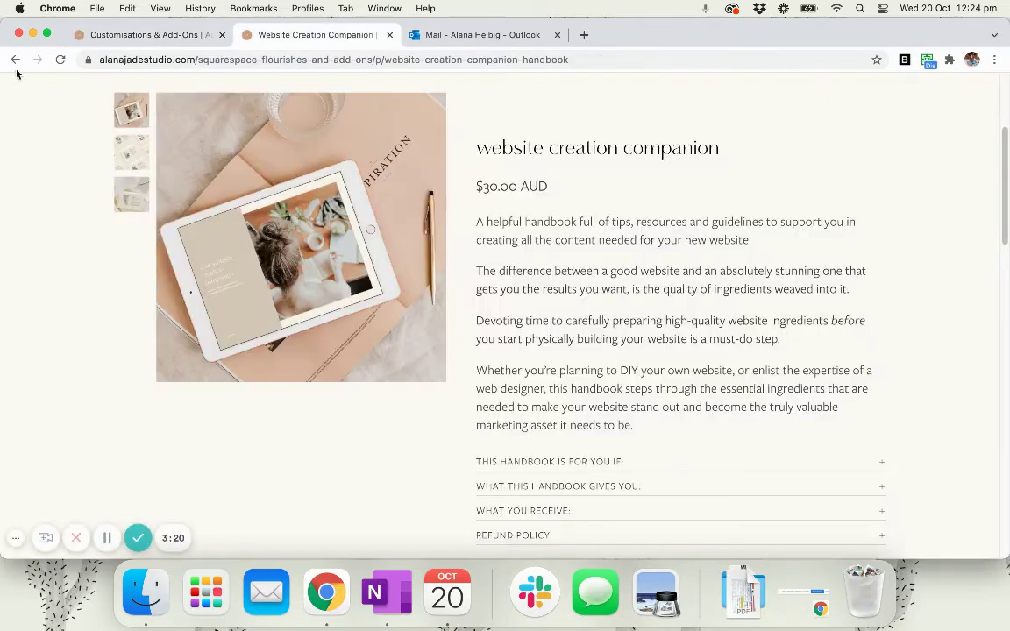
pyautogui.click(15, 59)
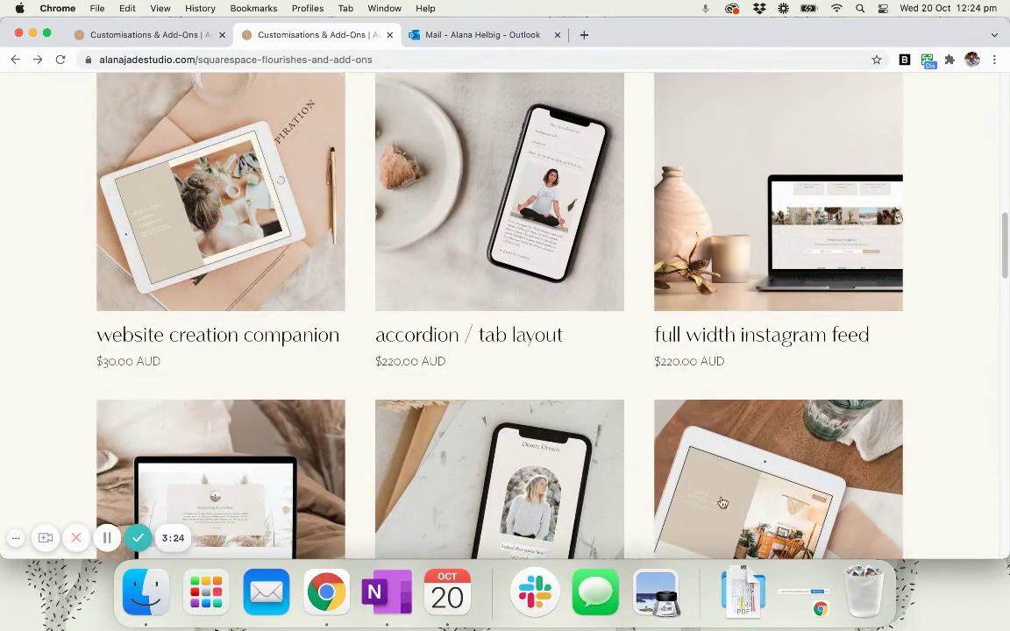
pyautogui.click(151, 34)
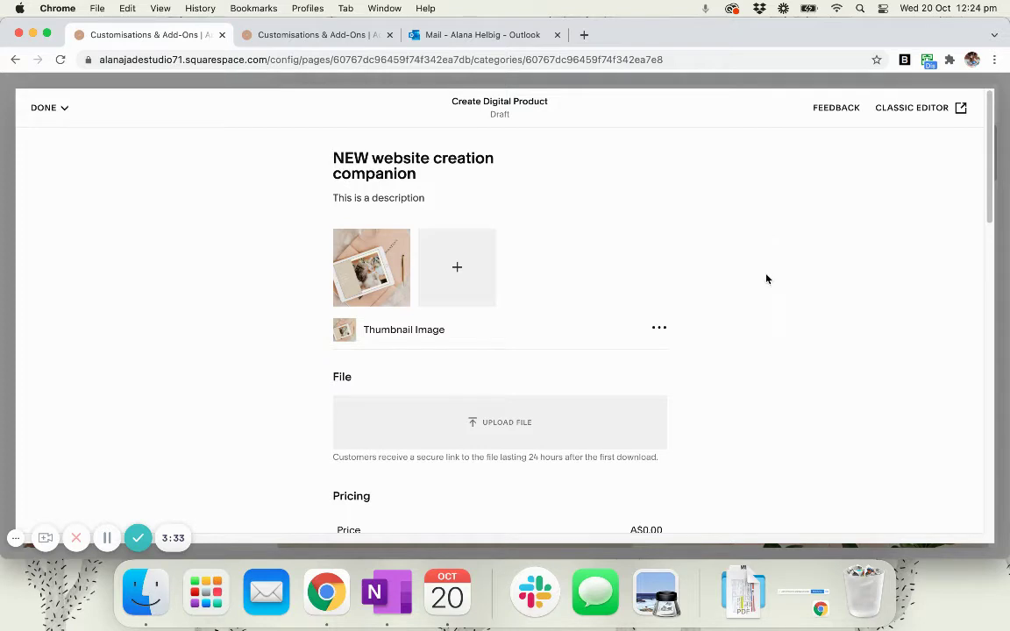
pyautogui.scroll(-3, 769, 280)
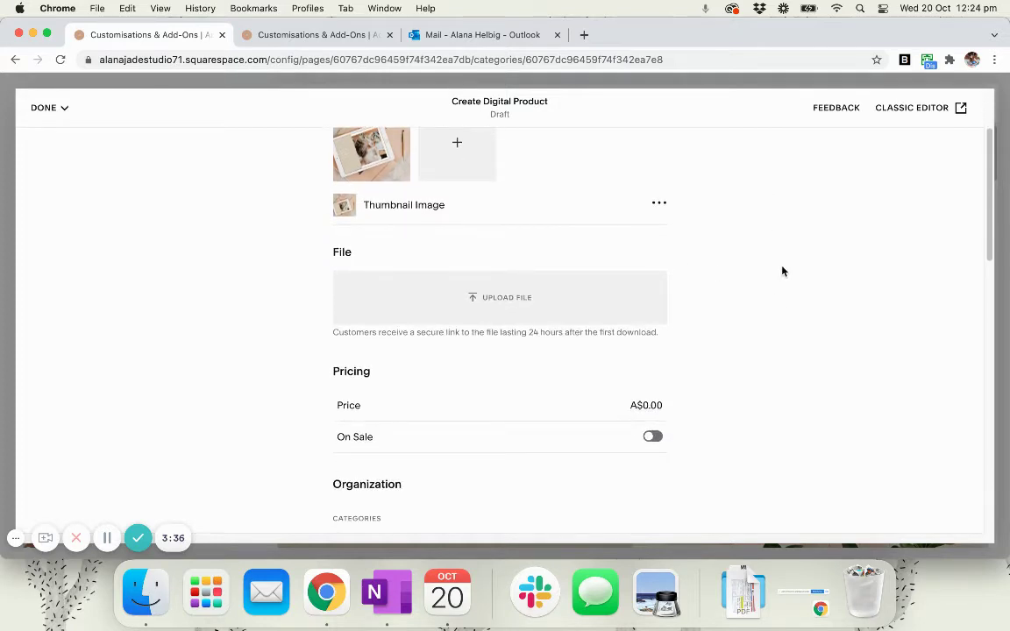
pyautogui.scroll(3, 785, 260)
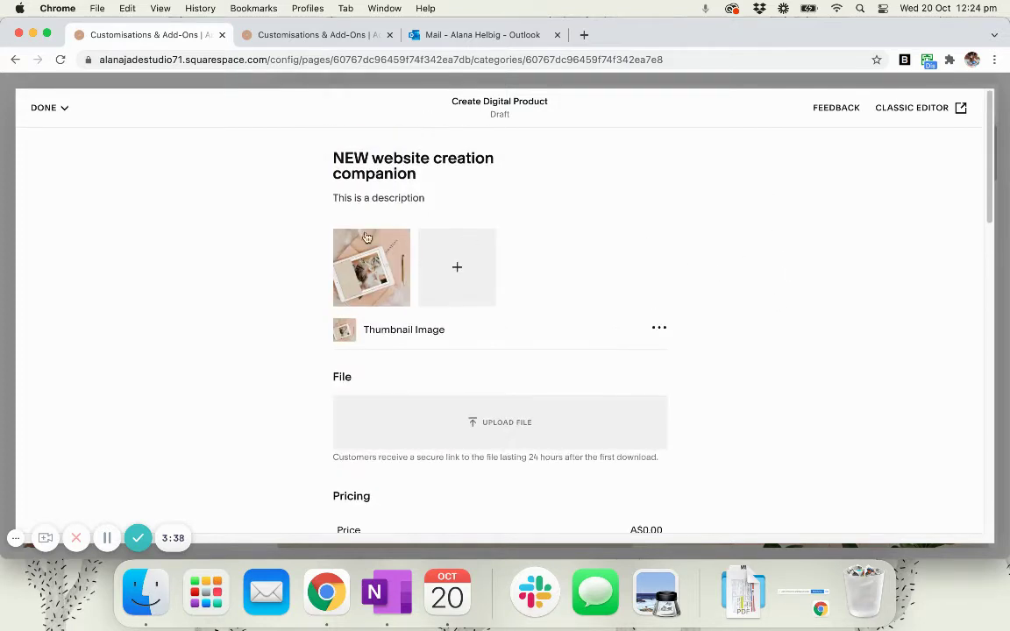
# Upload Your website creation companion.pdf from the Finder folder as the digital product's file.
pyautogui.scroll(-2, 778, 365)
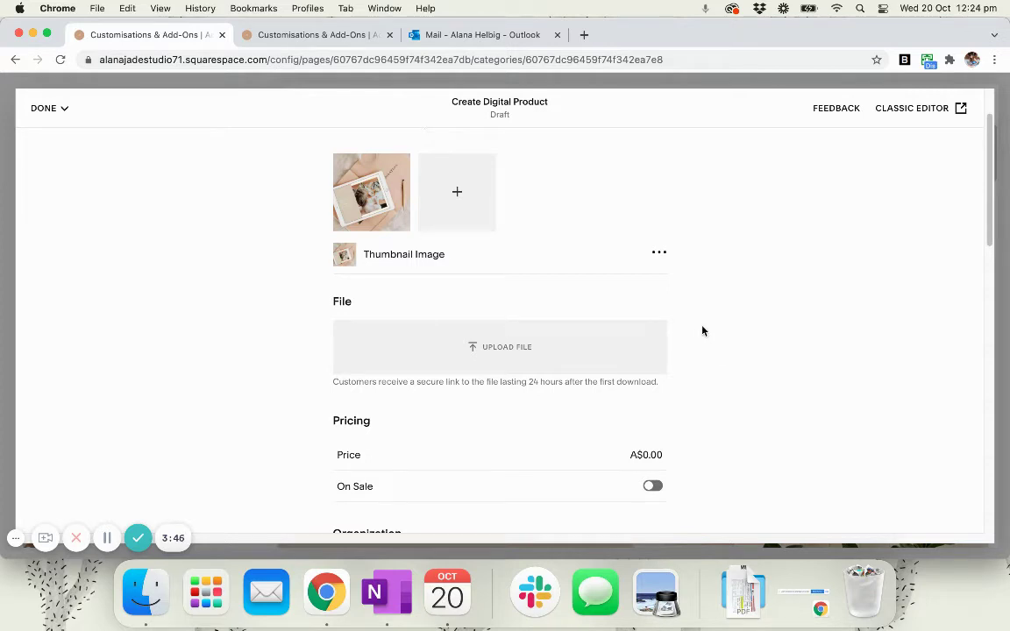
pyautogui.click(145, 591)
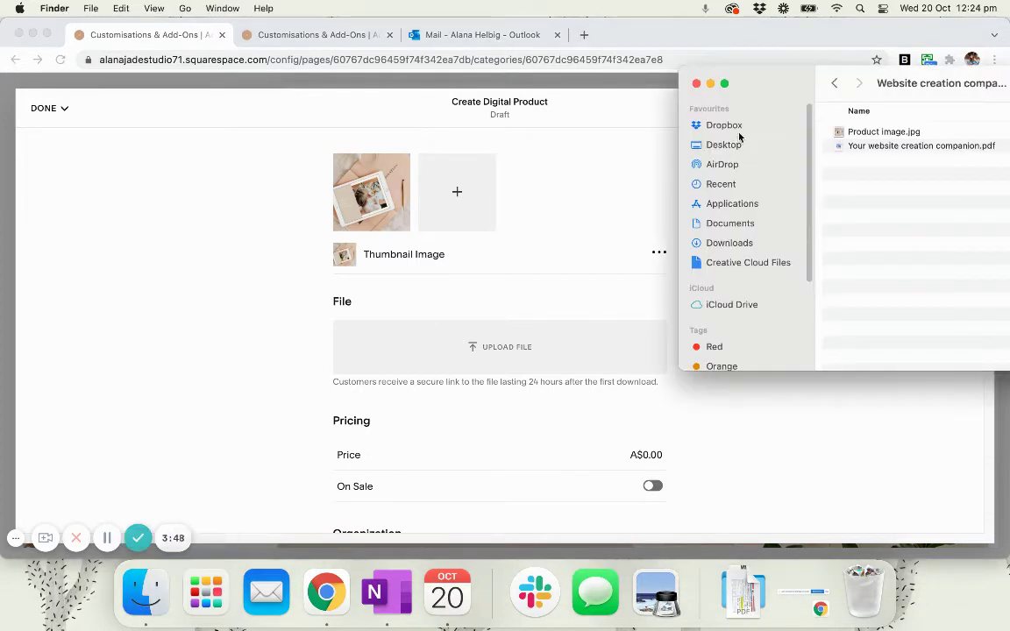
pyautogui.moveTo(864, 147); pyautogui.dragTo(506, 344)
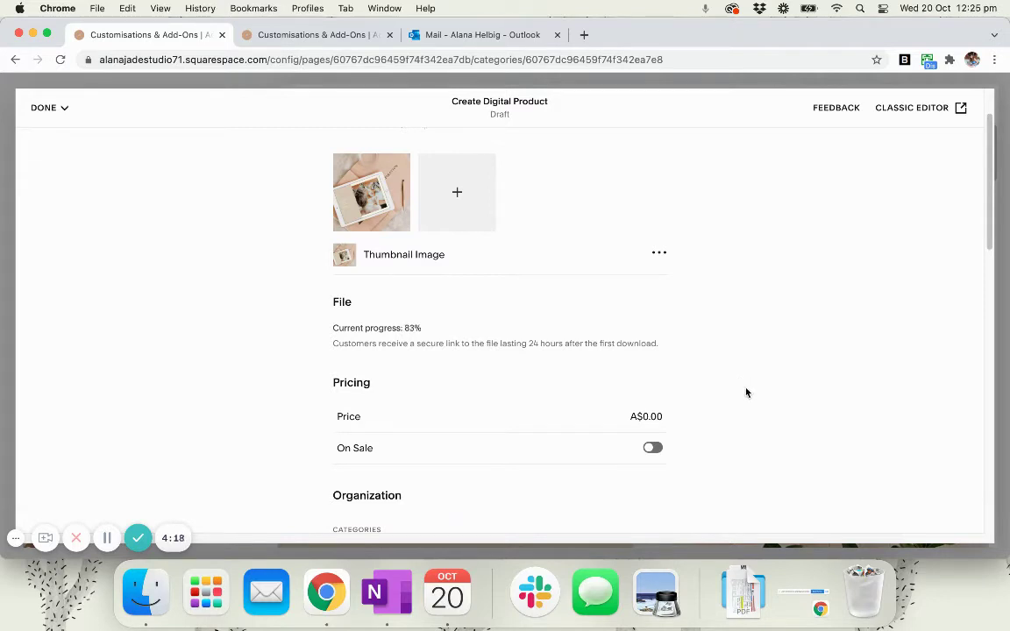
pyautogui.scroll(-3, 747, 394)
pyautogui.scroll(3, 711, 296)
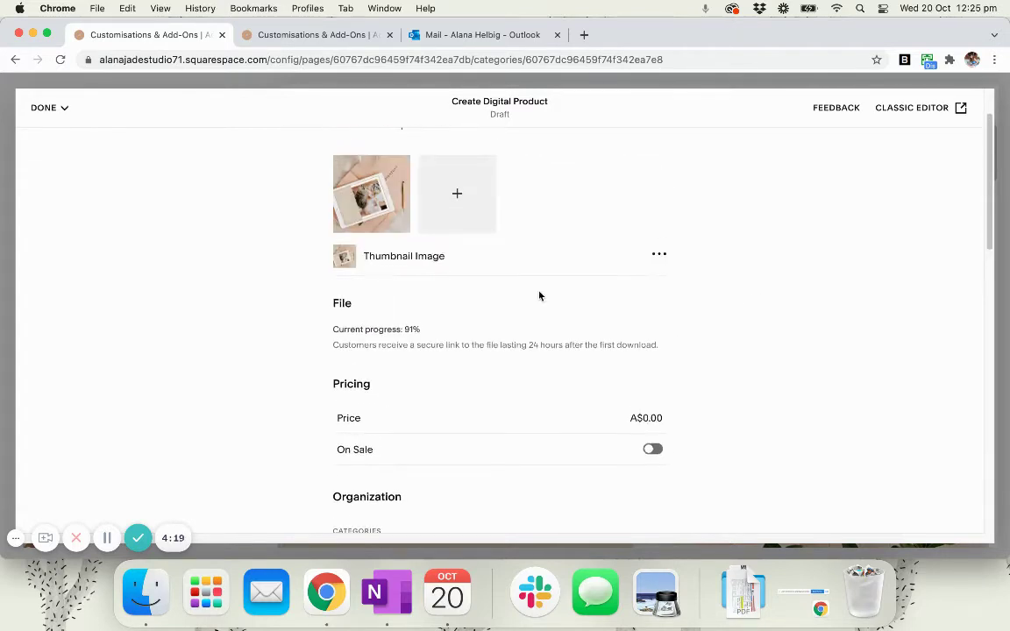
# Set the digital product's price to A$30.00.
pyautogui.click(653, 418)
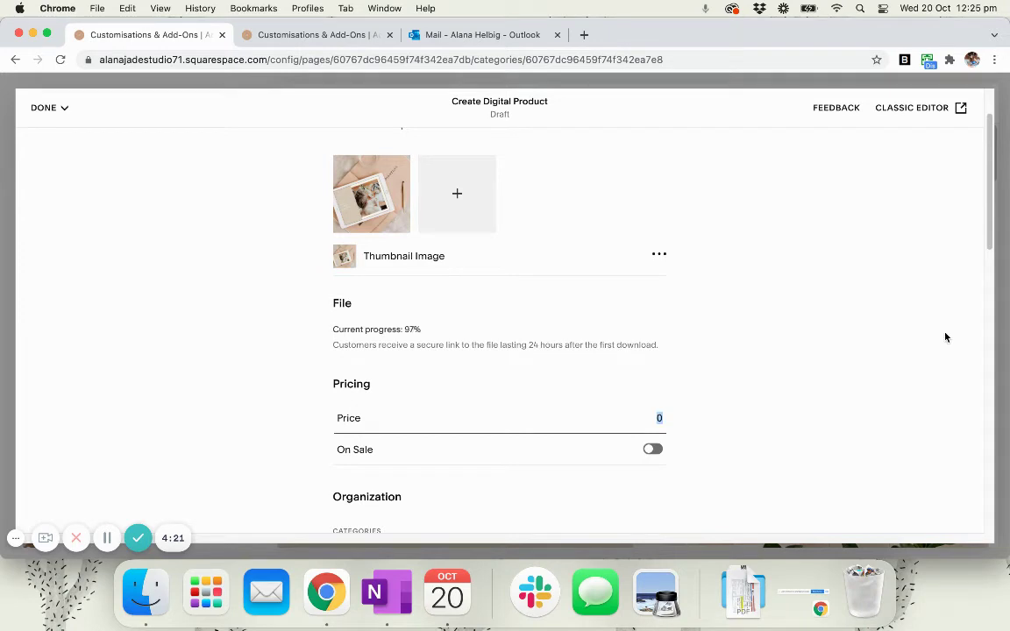
pyautogui.write('30')
pyautogui.press('Tab')
pyautogui.scroll(-3, 864, 395)
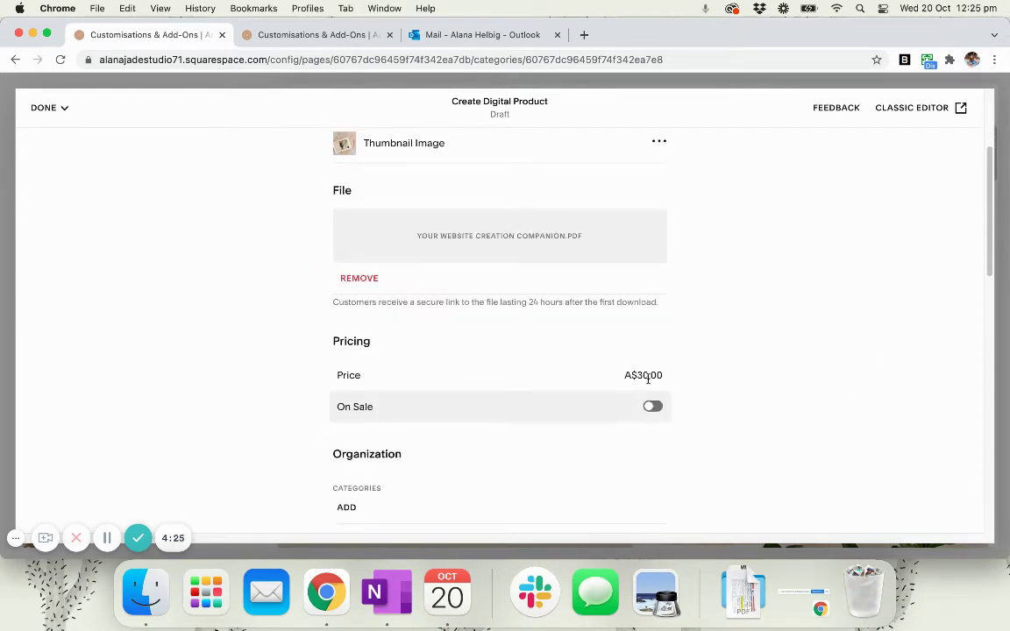
# Change the digital product's price to A$1.00.
pyautogui.click(648, 378)
pyautogui.write('1')
pyautogui.press('Tab')
# Set the product's URL slug to "website-creation-companion-ebook" in its SEO settings and apply it.
pyautogui.scroll(-4, 851, 383)
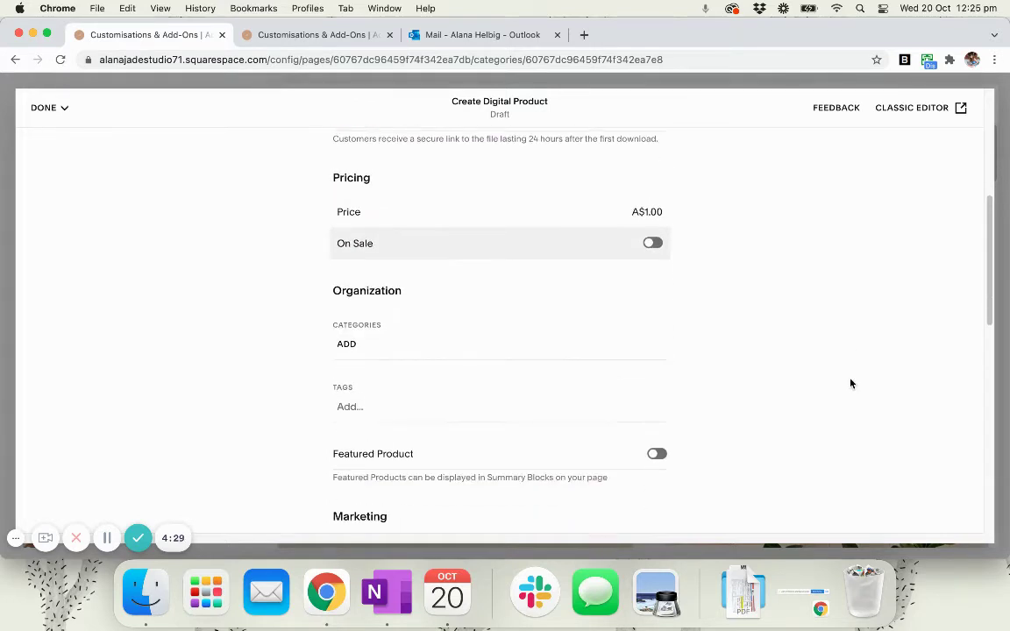
pyautogui.scroll(-5, 793, 313)
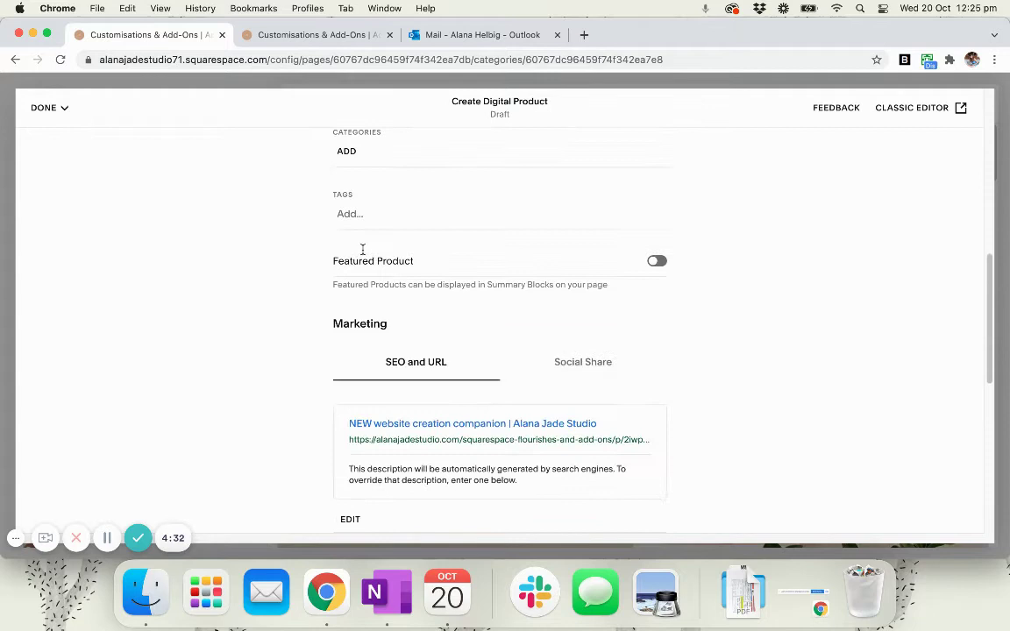
pyautogui.scroll(-4, 888, 354)
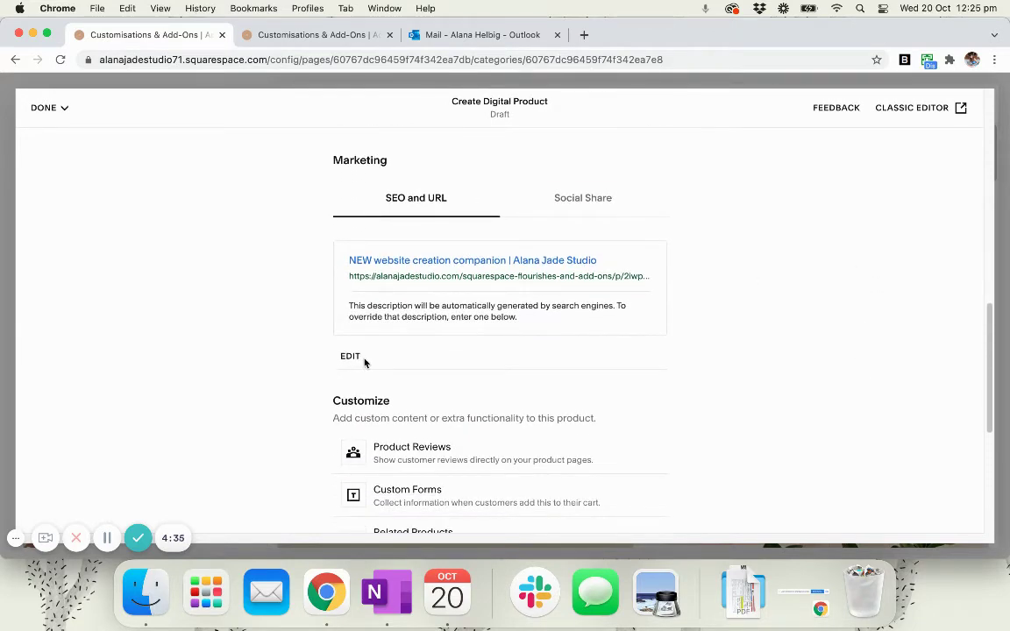
pyautogui.click(350, 356)
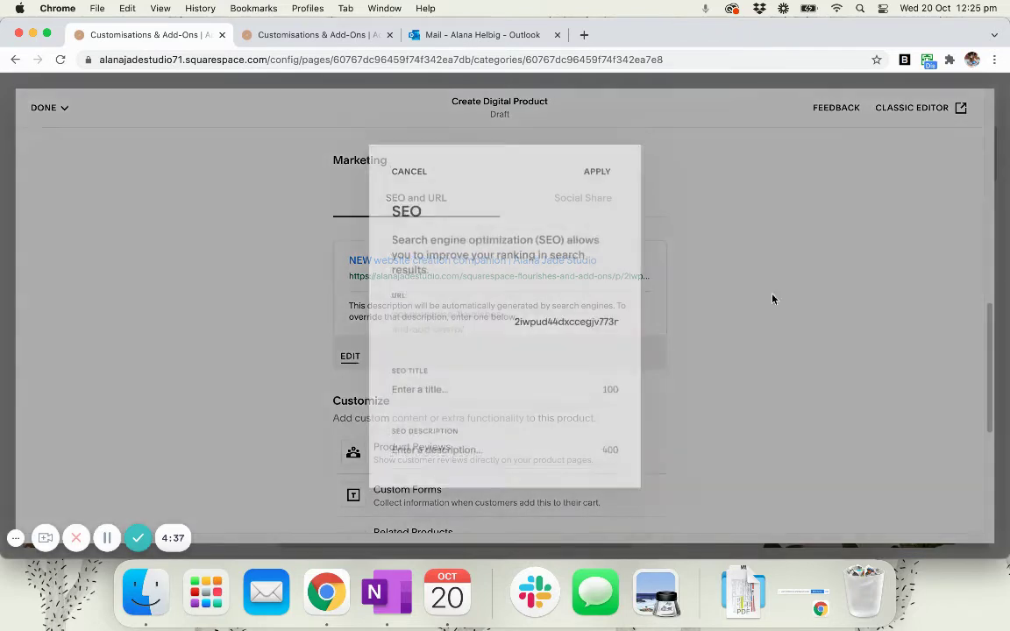
pyautogui.doubleClick(569, 323)
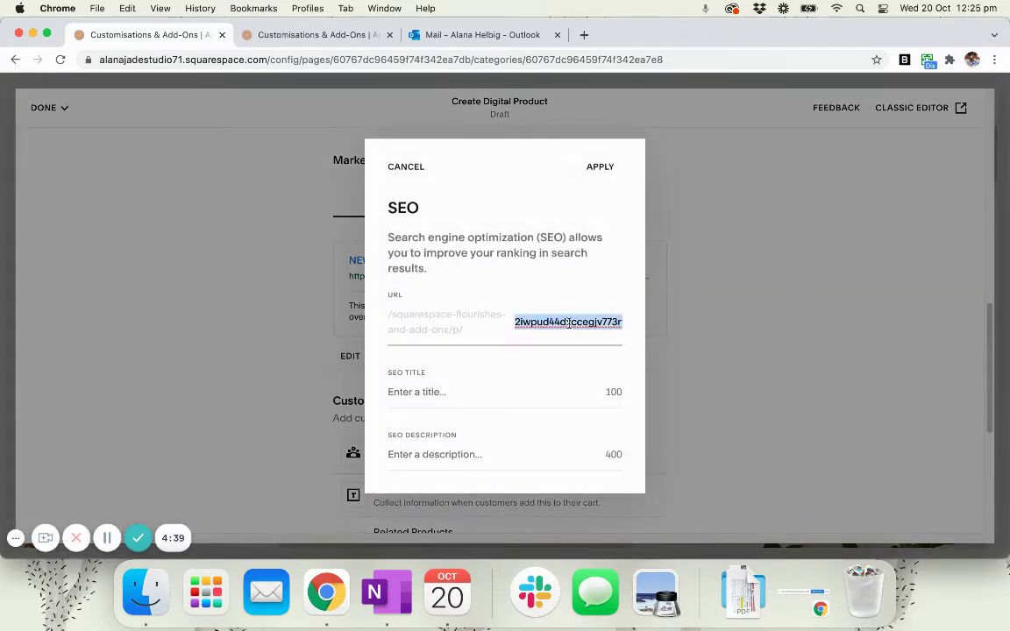
pyautogui.write('website-creation-com')
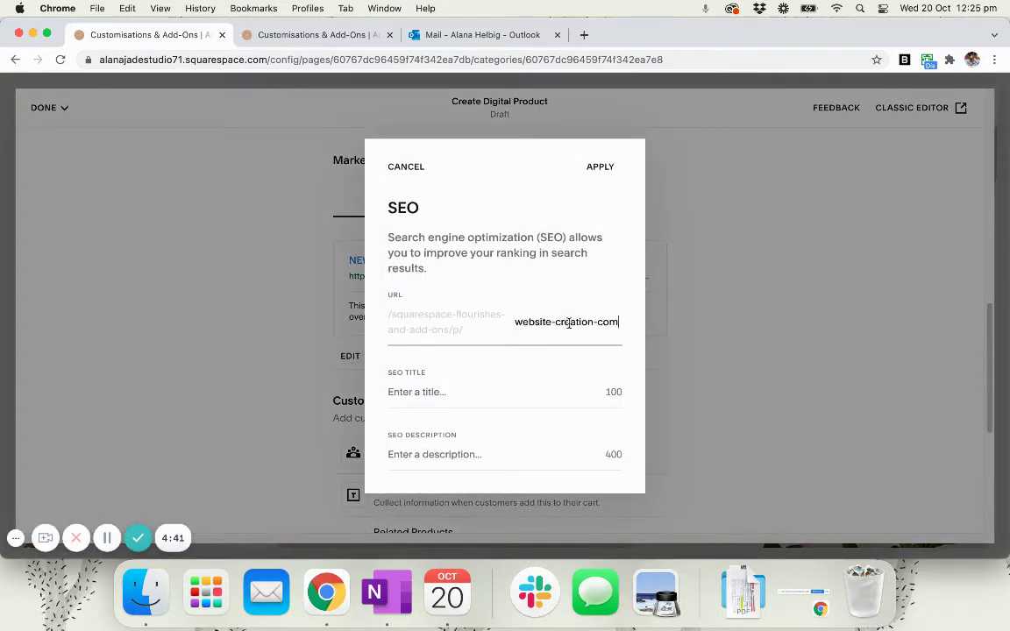
pyautogui.write('panion-ebook')
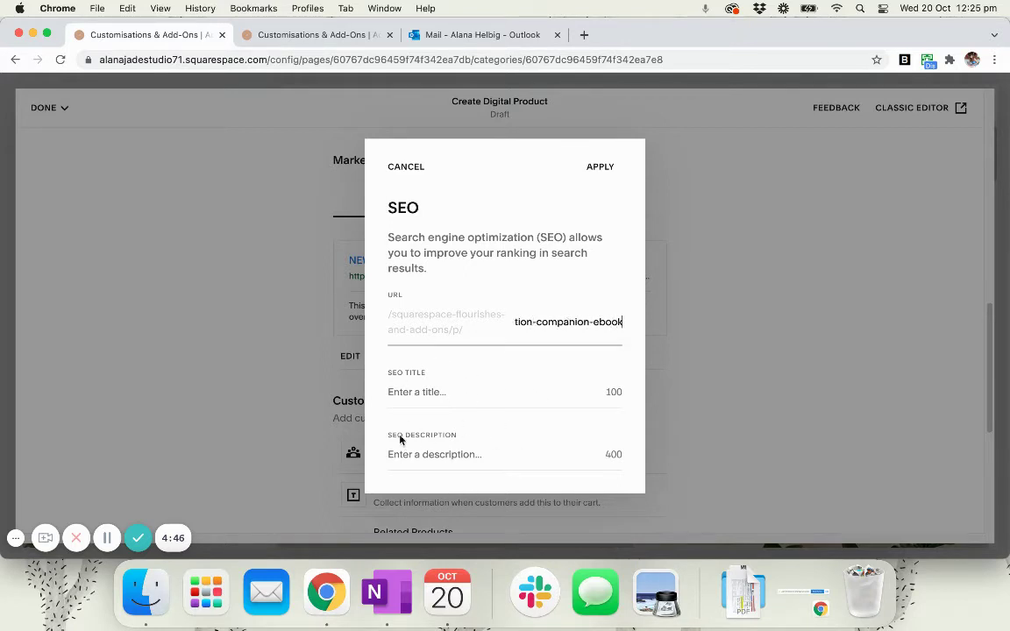
pyautogui.click(599, 166)
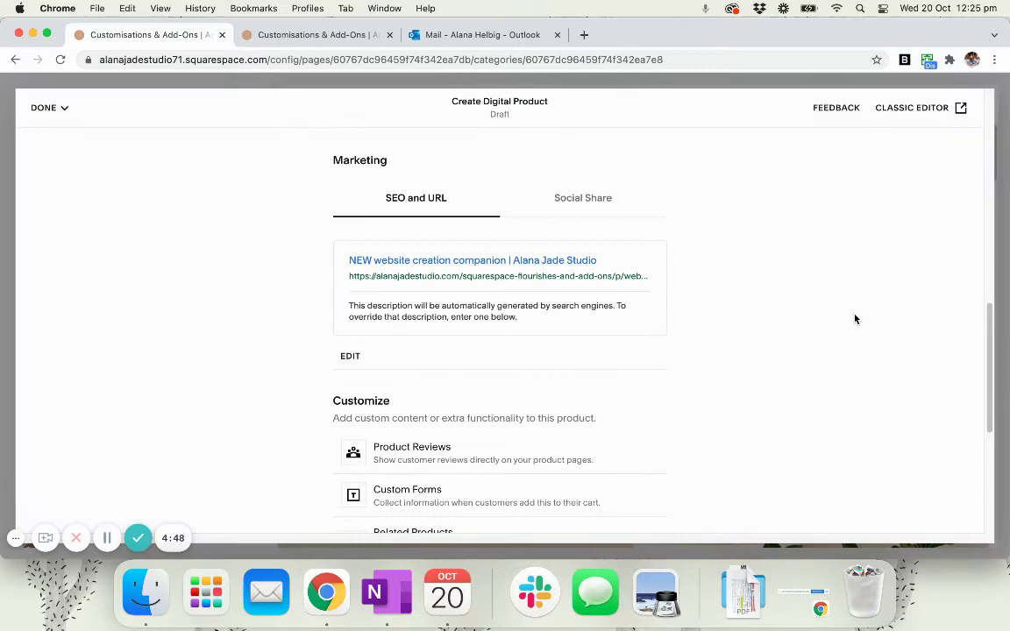
# Enable a custom purchase button label for the product, reading "click here to grab your copy", and apply it.
pyautogui.scroll(-3, 824, 386)
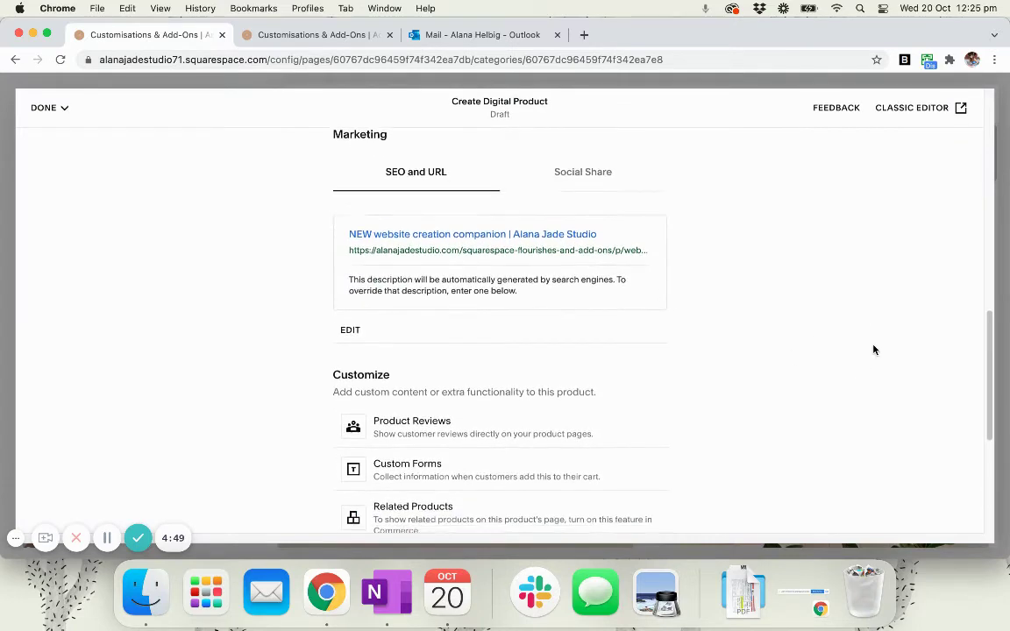
pyautogui.scroll(-5, 860, 354)
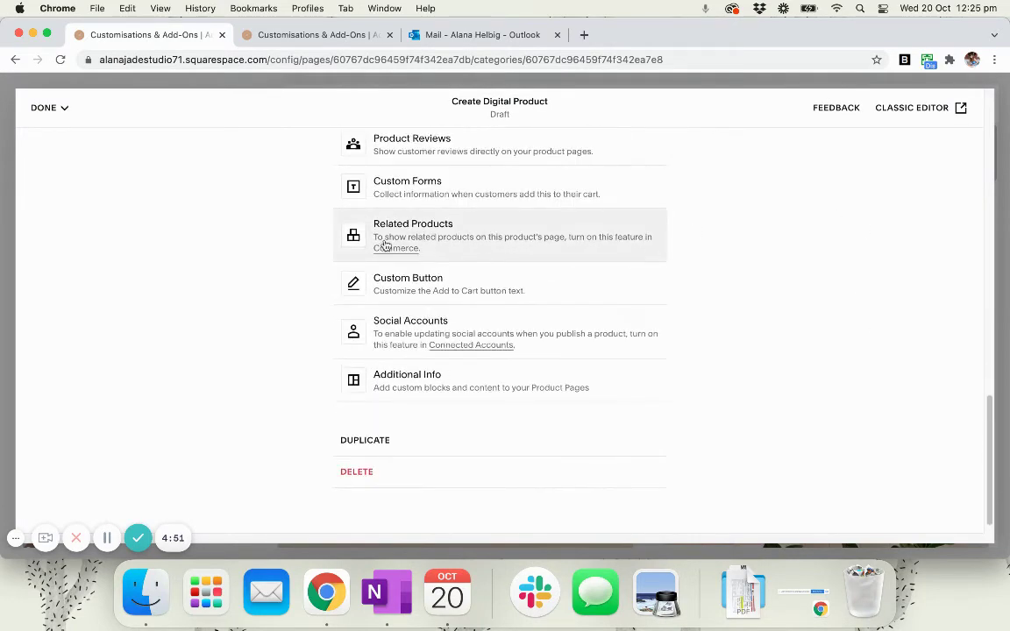
pyautogui.click(449, 285)
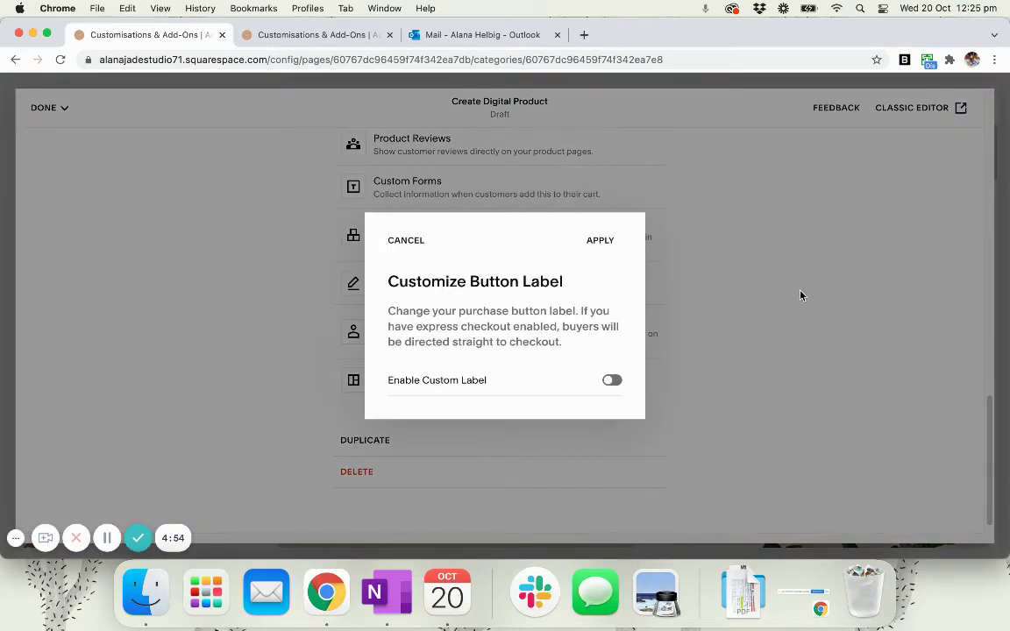
pyautogui.click(612, 380)
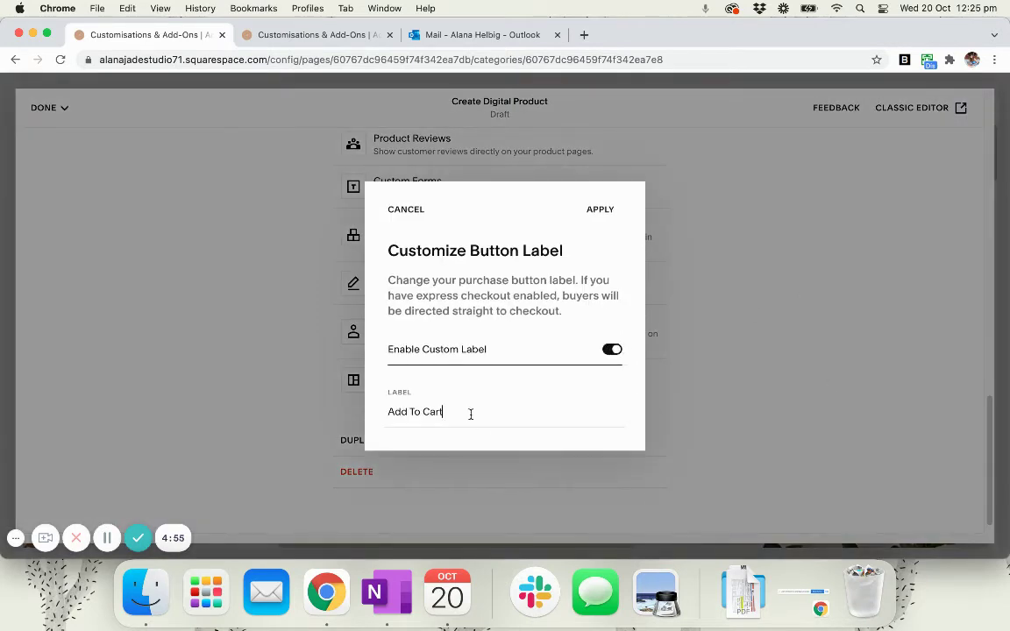
pyautogui.tripleClick(471, 414)
pyautogui.write('grab your c')
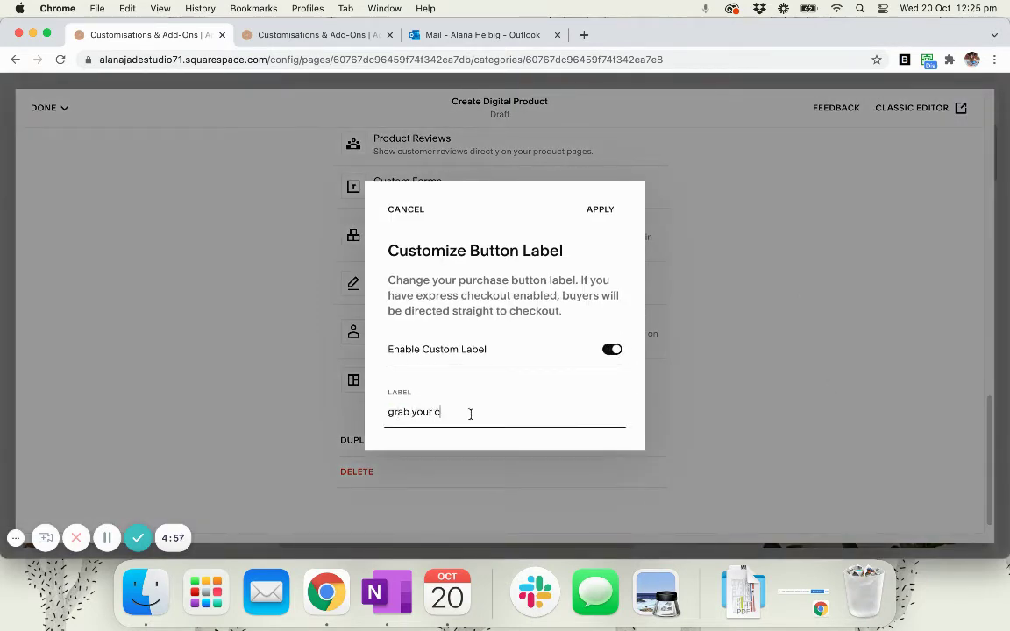
pyautogui.write('opy')
pyautogui.press('super+Left')
pyautogui.write('click here to')
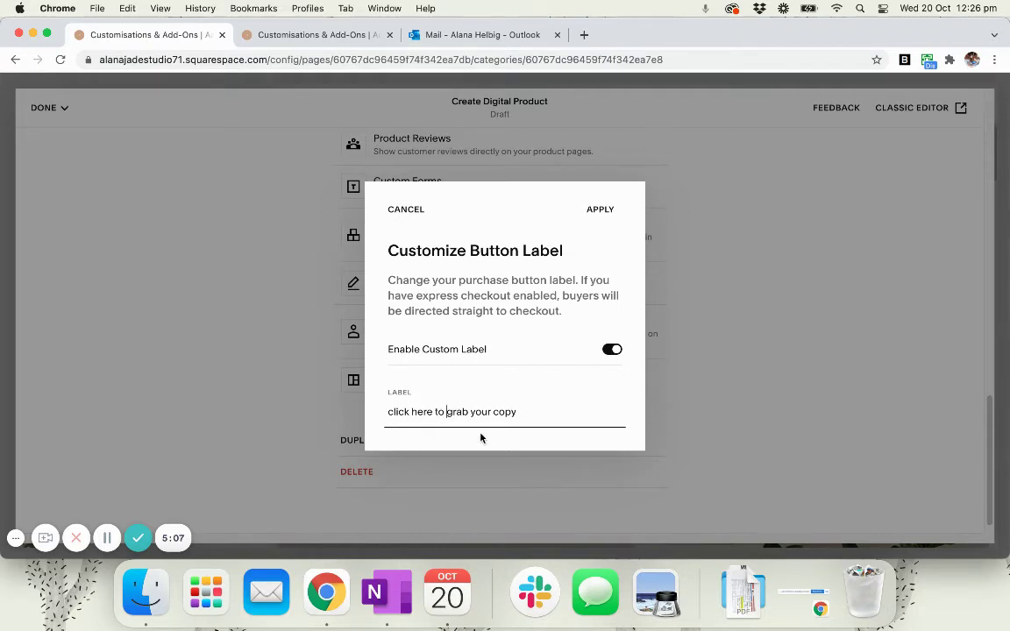
pyautogui.click(603, 212)
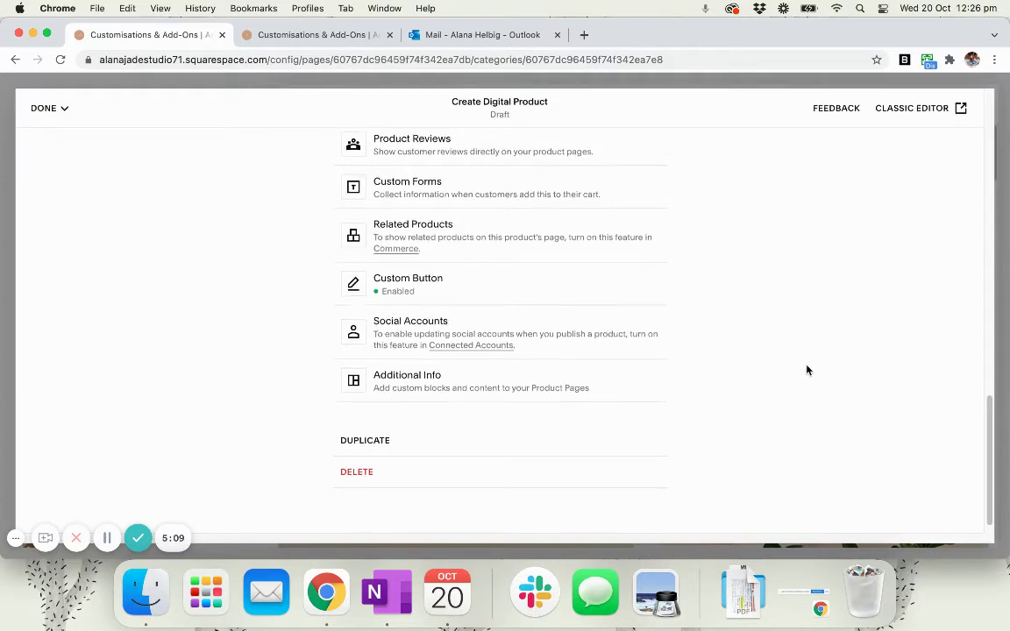
# Publish the digital product and return to the store's item list.
pyautogui.scroll(15, 807, 367)
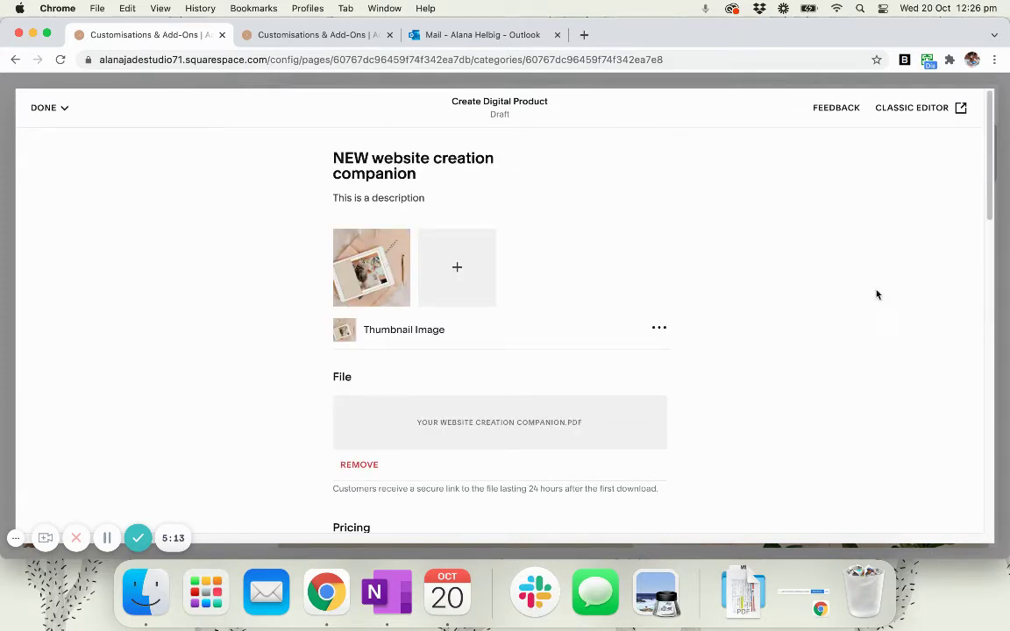
pyautogui.click(50, 108)
pyautogui.click(66, 168)
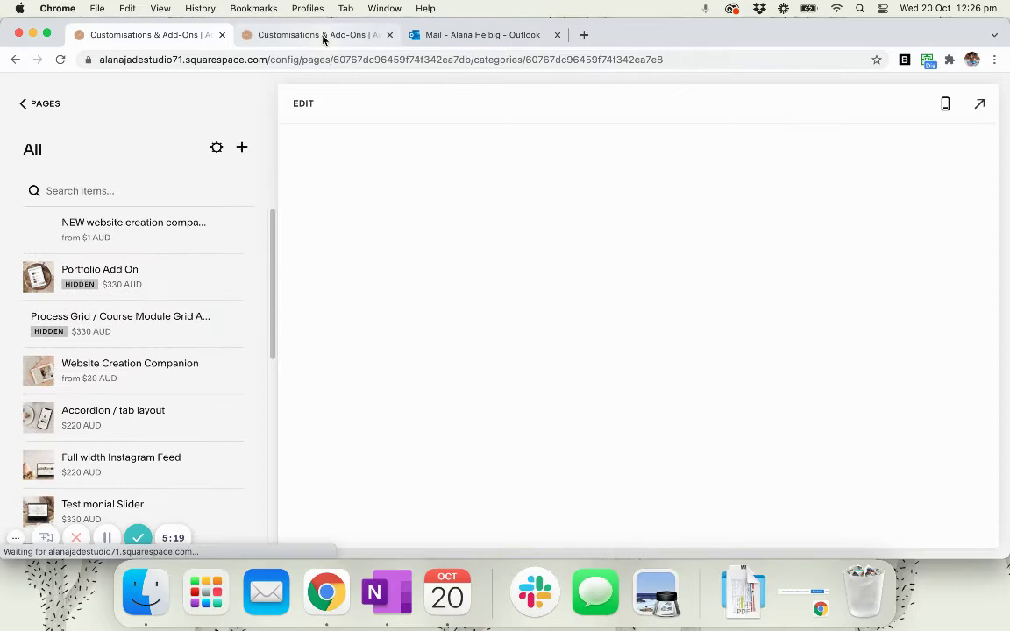
# Examine the price and purchase button on the live site's Website Creation Companion page.
pyautogui.click(322, 35)
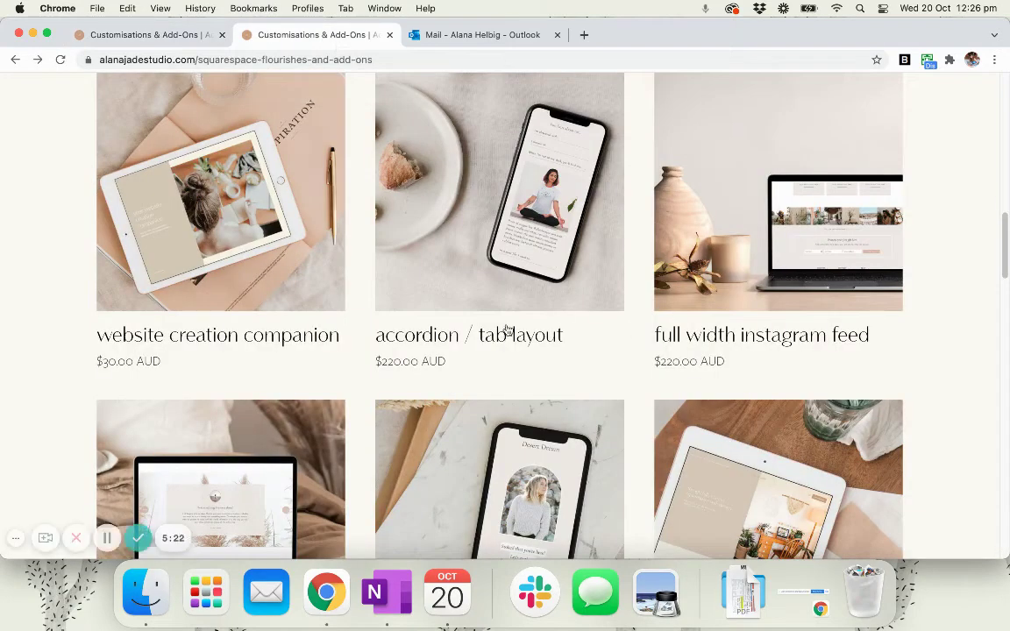
pyautogui.scroll(15, 507, 329)
pyautogui.moveTo(83, 150)
pyautogui.click(95, 231)
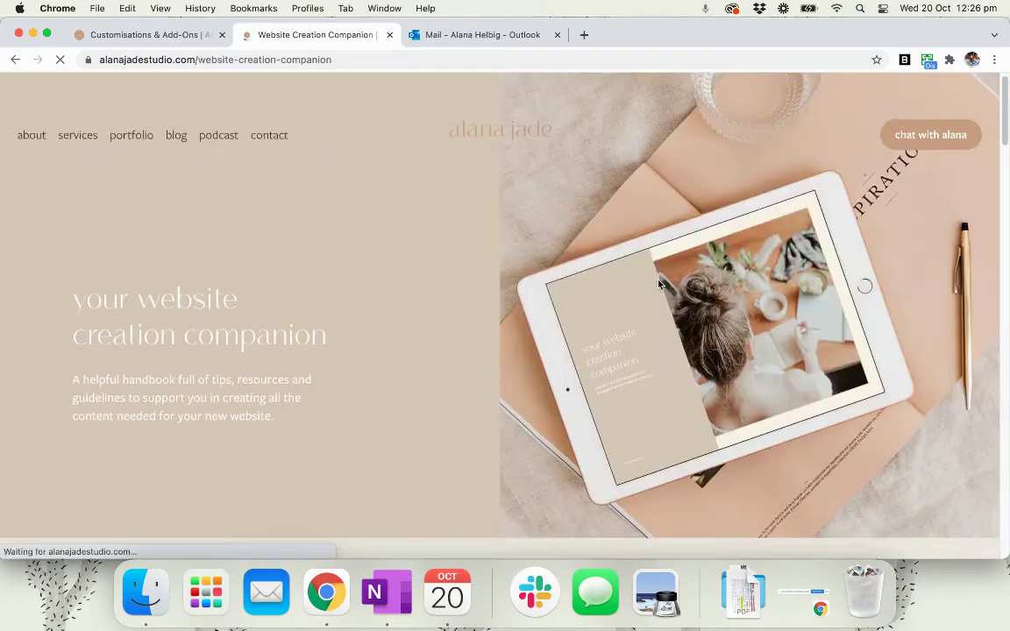
pyautogui.scroll(-20, 660, 283)
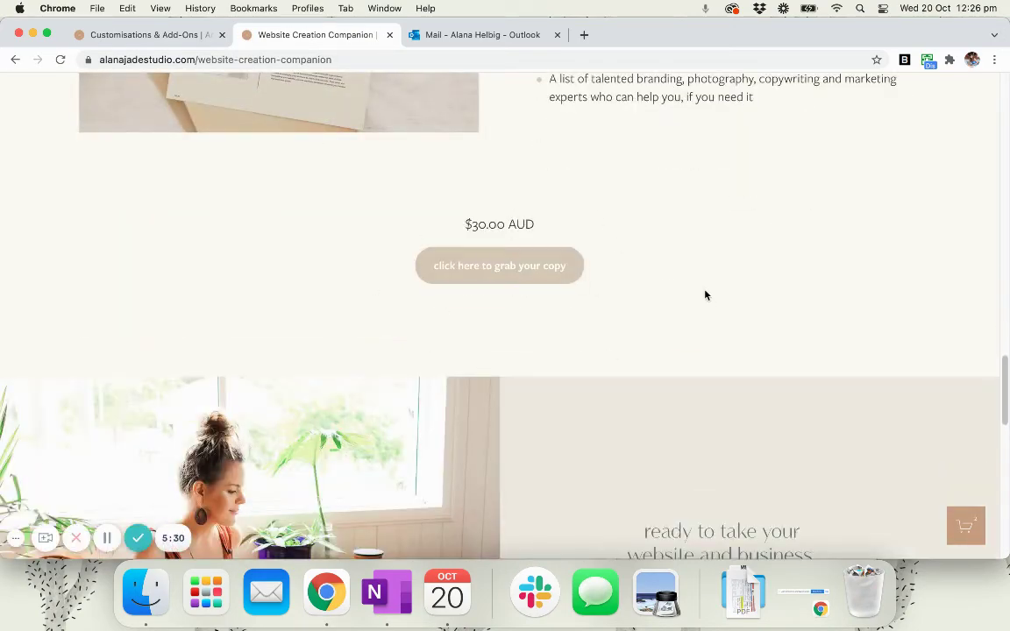
# Open the Website Creation Companion page under Services for editing and go to its product block with the purchase button.
pyautogui.click(142, 35)
pyautogui.click(23, 105)
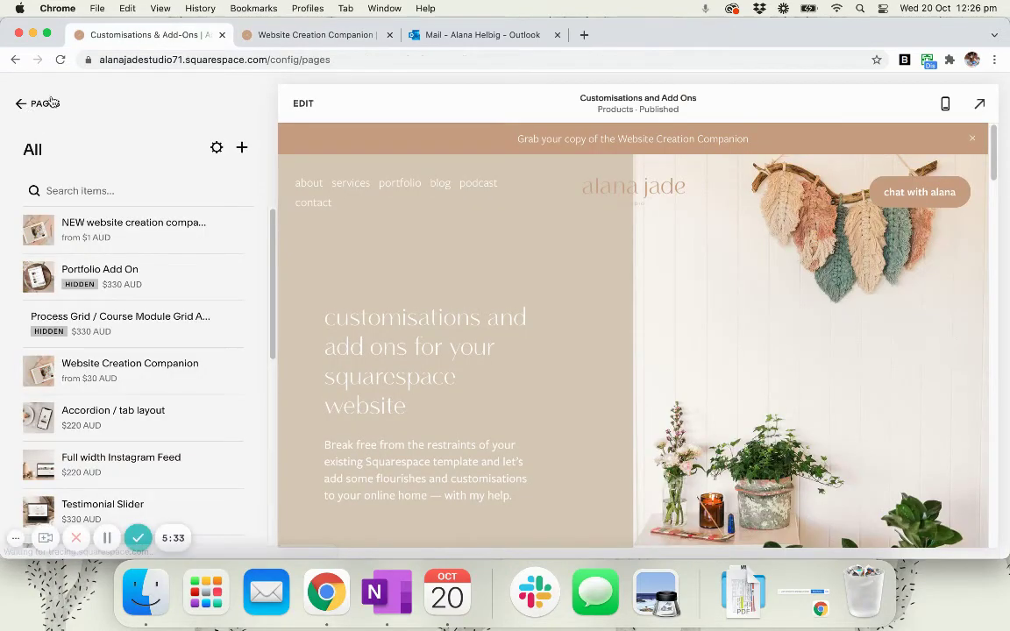
pyautogui.click(120, 256)
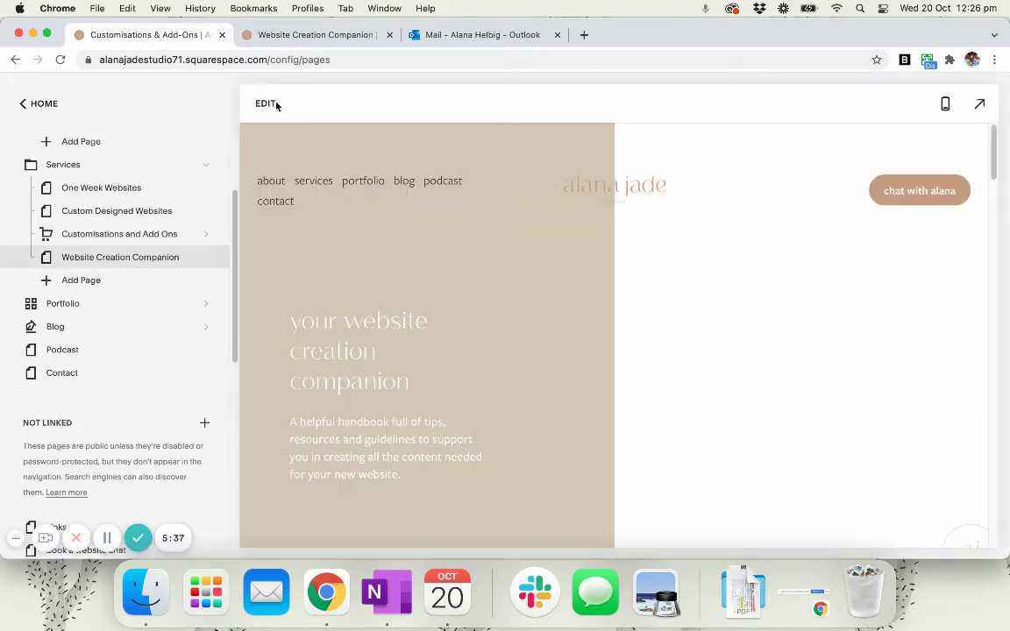
pyautogui.click(268, 105)
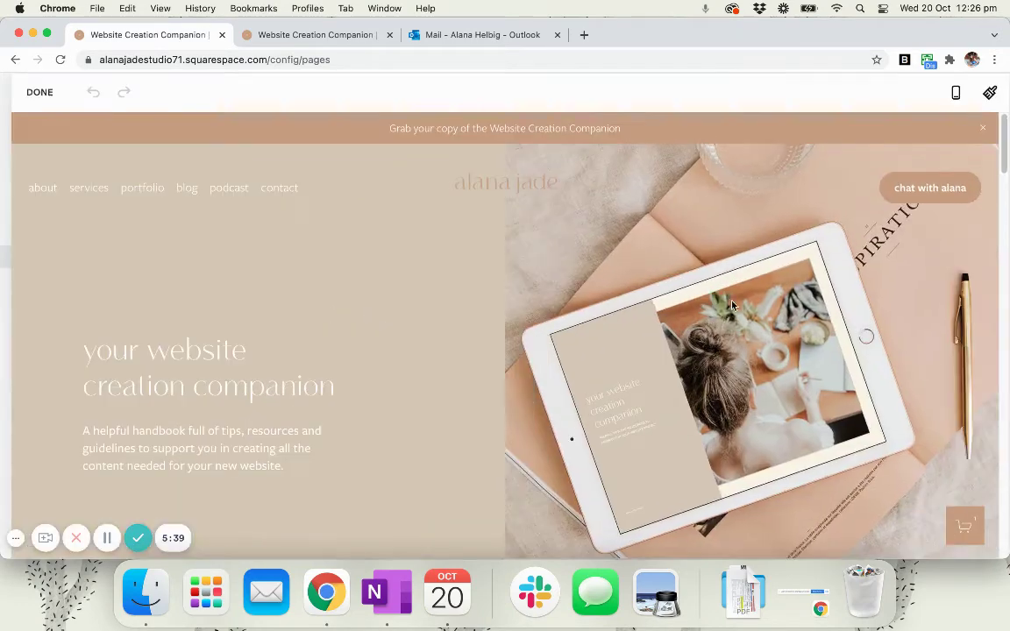
pyautogui.scroll(-10, 713, 324)
pyautogui.scroll(-10, 713, 324)
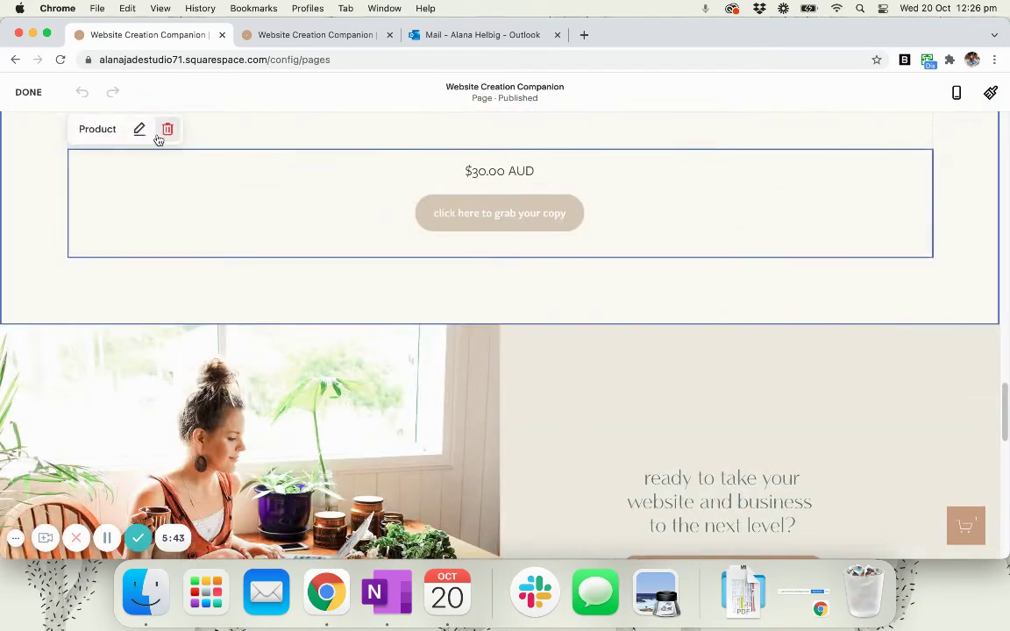
# Delete the existing product block and insert a new Product block in its place below the companion's feature list.
pyautogui.click(164, 128)
pyautogui.click(583, 358)
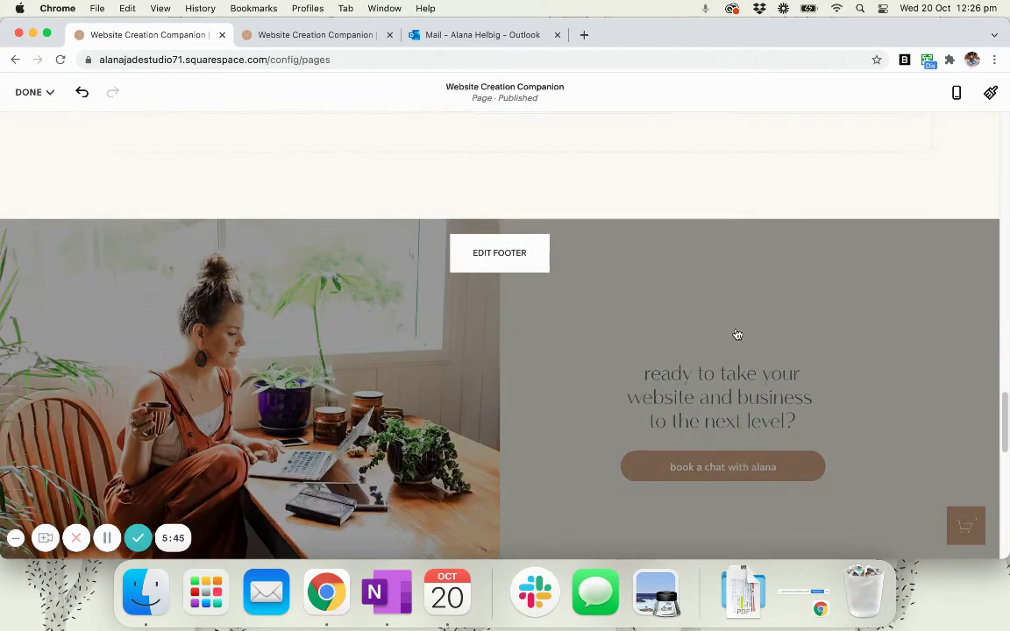
pyautogui.scroll(3, 461, 329)
pyautogui.click(499, 372)
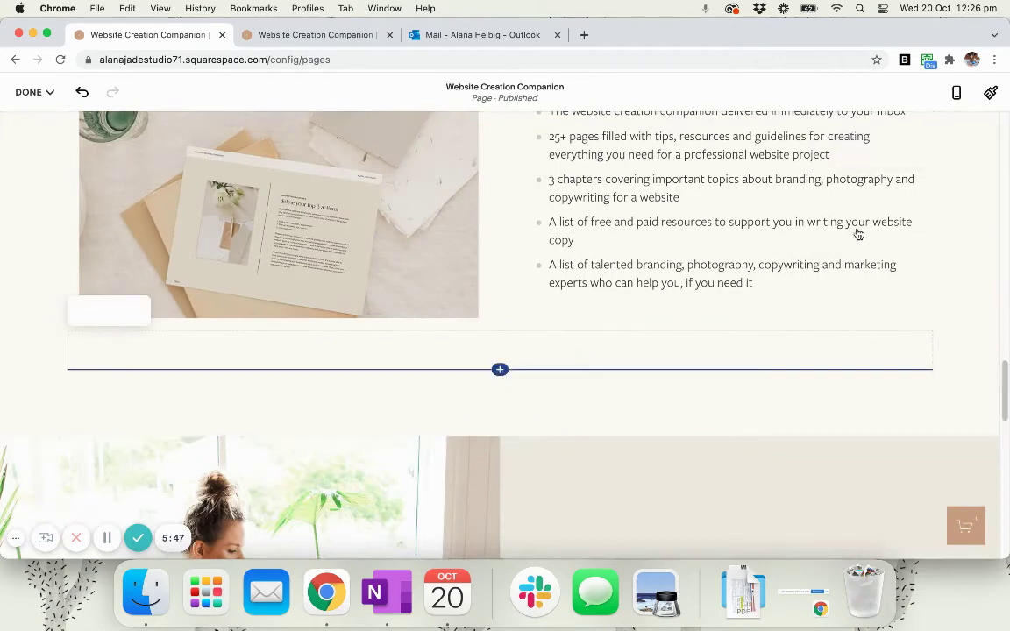
pyautogui.write('prod')
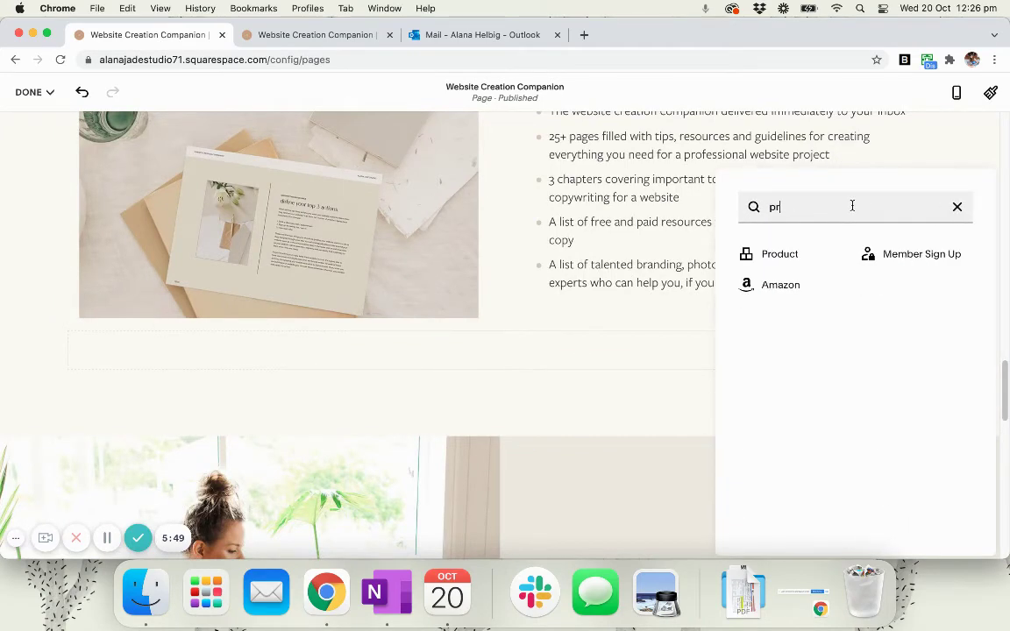
pyautogui.click(811, 258)
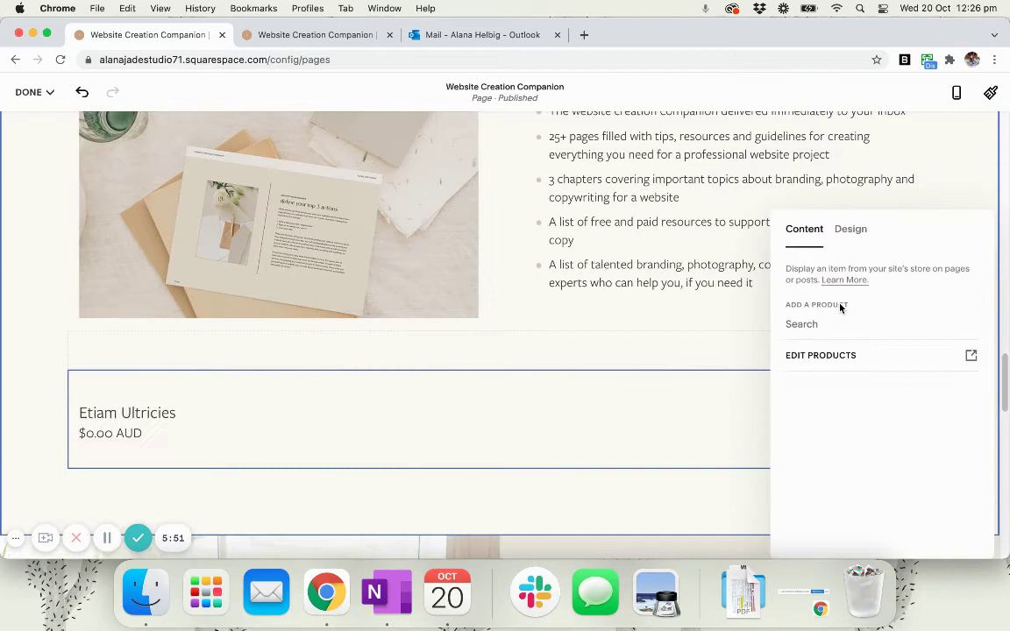
# Search the store for "website creation companion" and assign the "NEW website creation companion" product to the block.
pyautogui.click(850, 323)
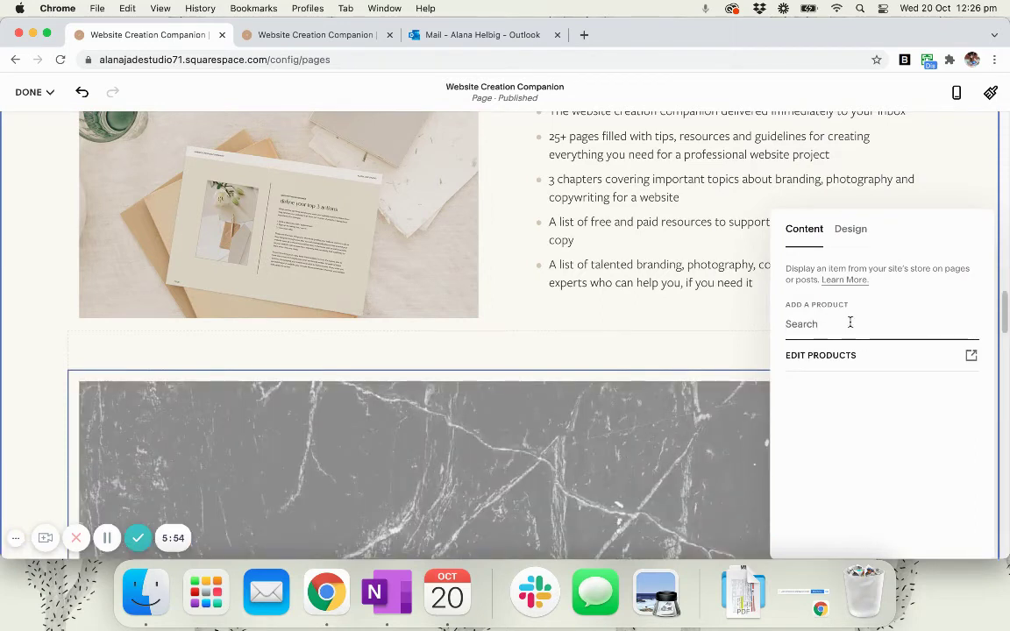
pyautogui.write('website creation companion')
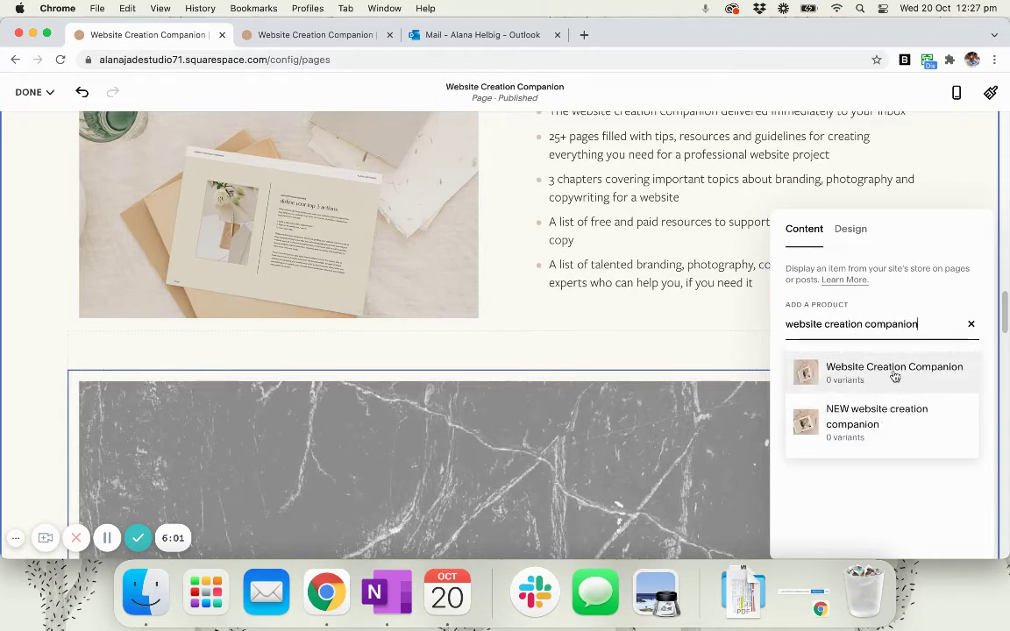
pyautogui.click(903, 438)
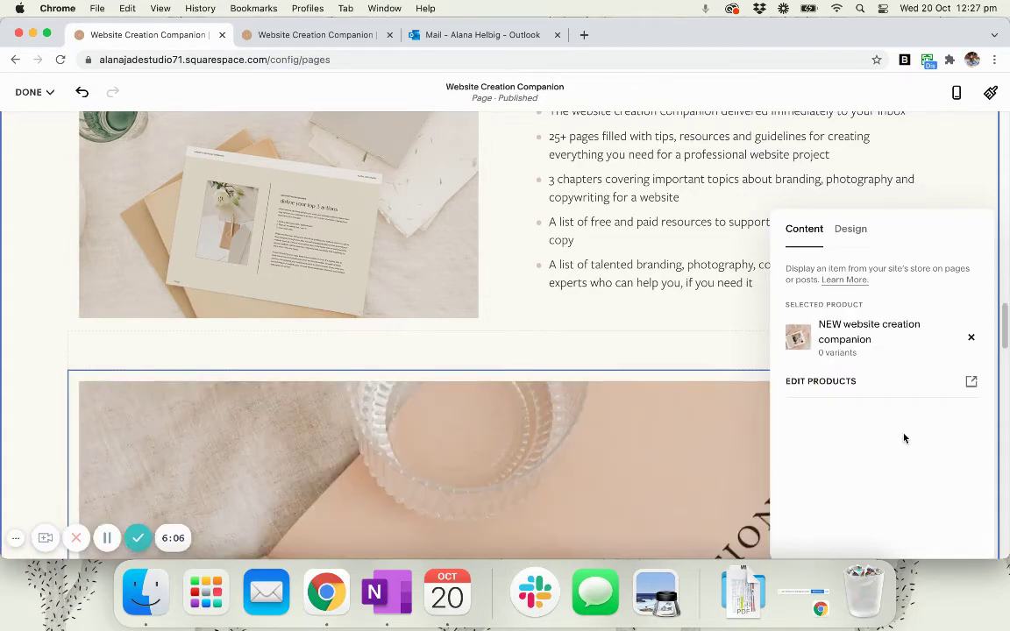
pyautogui.scroll(-5, 649, 339)
pyautogui.scroll(-5, 643, 338)
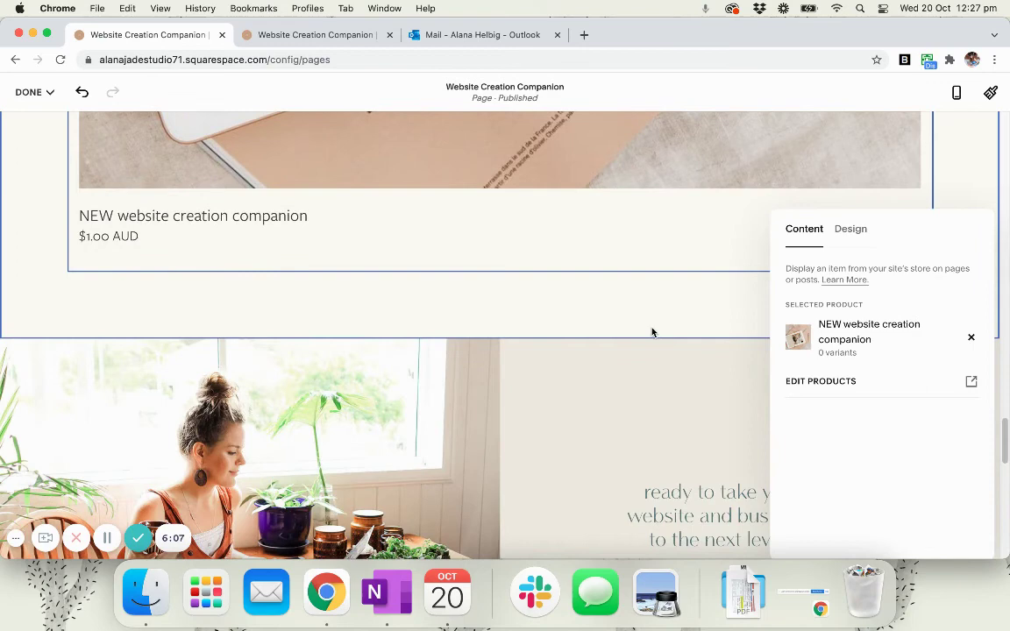
# Turn off the product image in the new product block's design settings.
pyautogui.scroll(6, 651, 332)
pyautogui.click(850, 229)
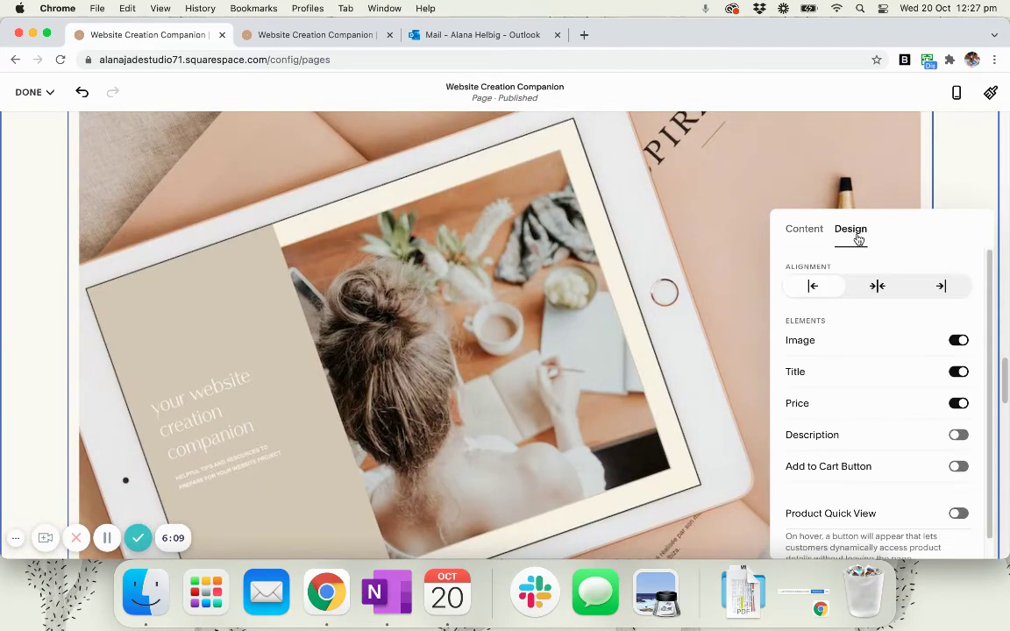
pyautogui.scroll(-2, 612, 306)
pyautogui.click(959, 340)
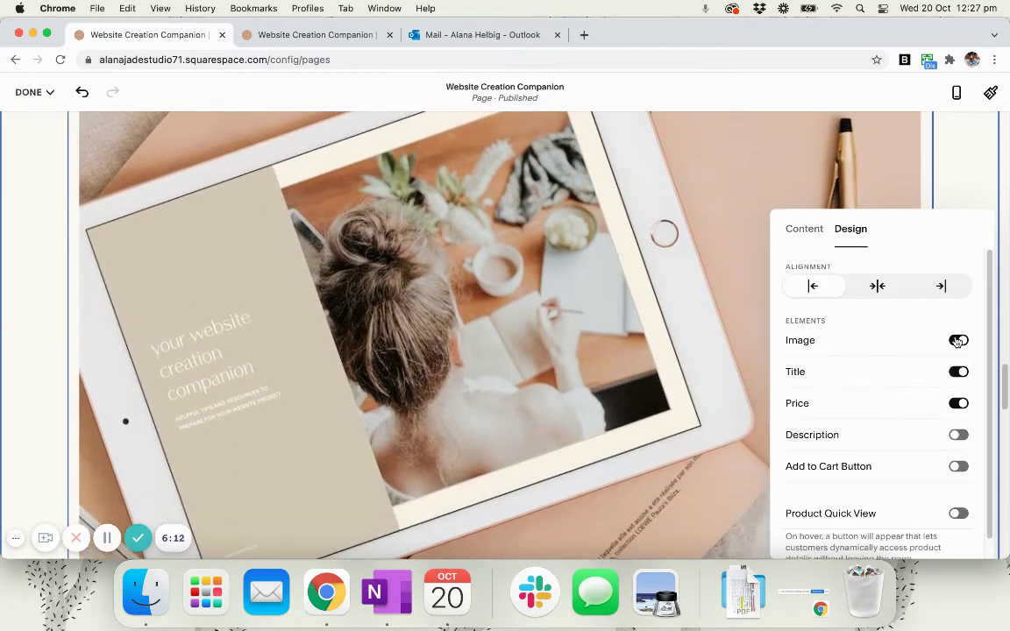
pyautogui.click(493, 346)
pyautogui.scroll(8, 521, 327)
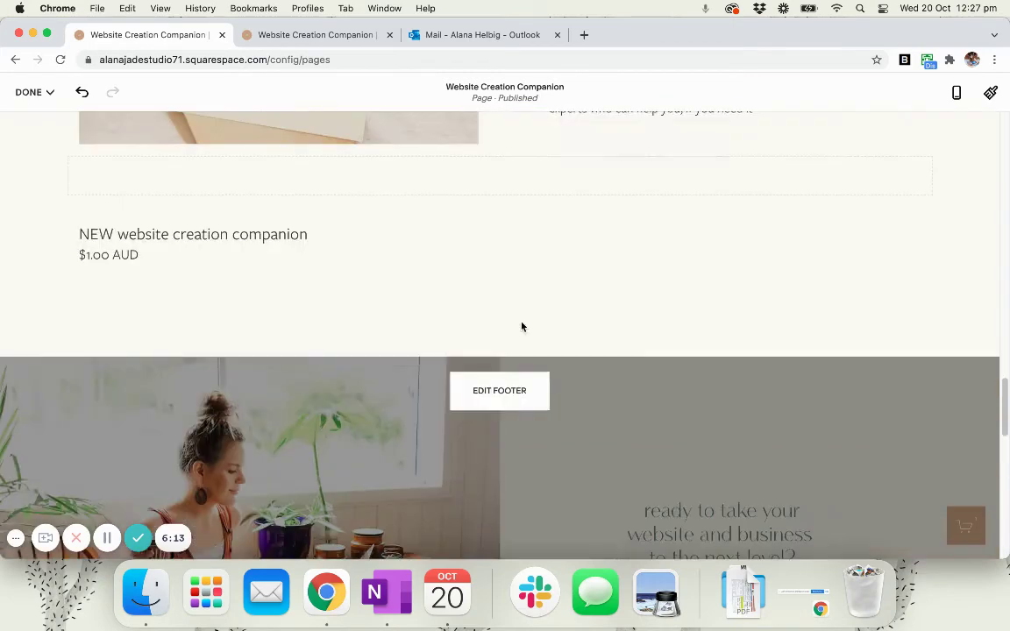
pyautogui.scroll(-1, 558, 313)
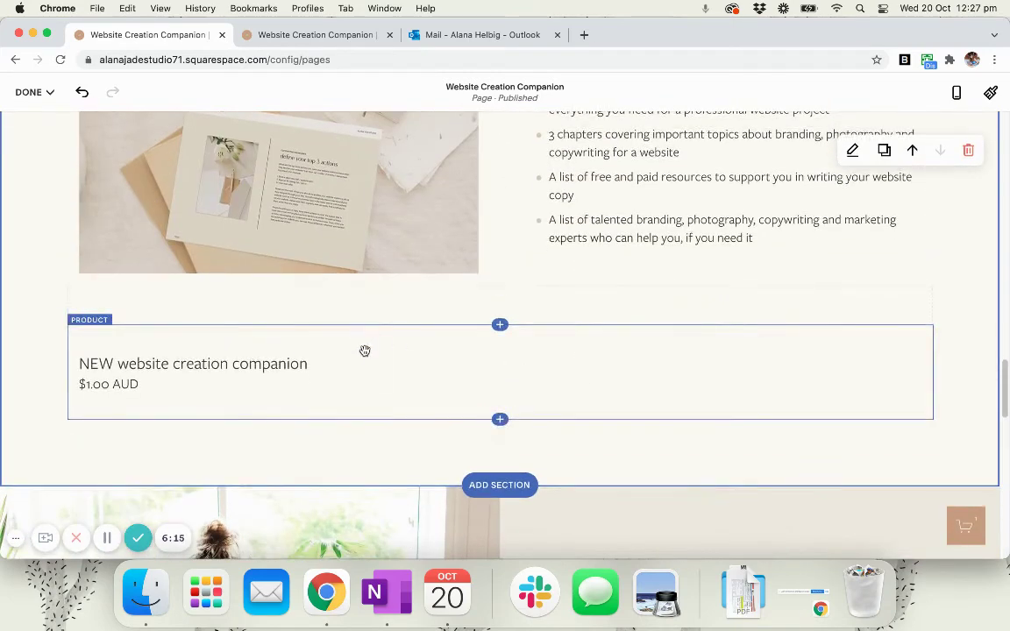
# Hide the product block's title, show its Add to Cart button, and centre-align the block.
pyautogui.doubleClick(366, 350)
pyautogui.click(851, 235)
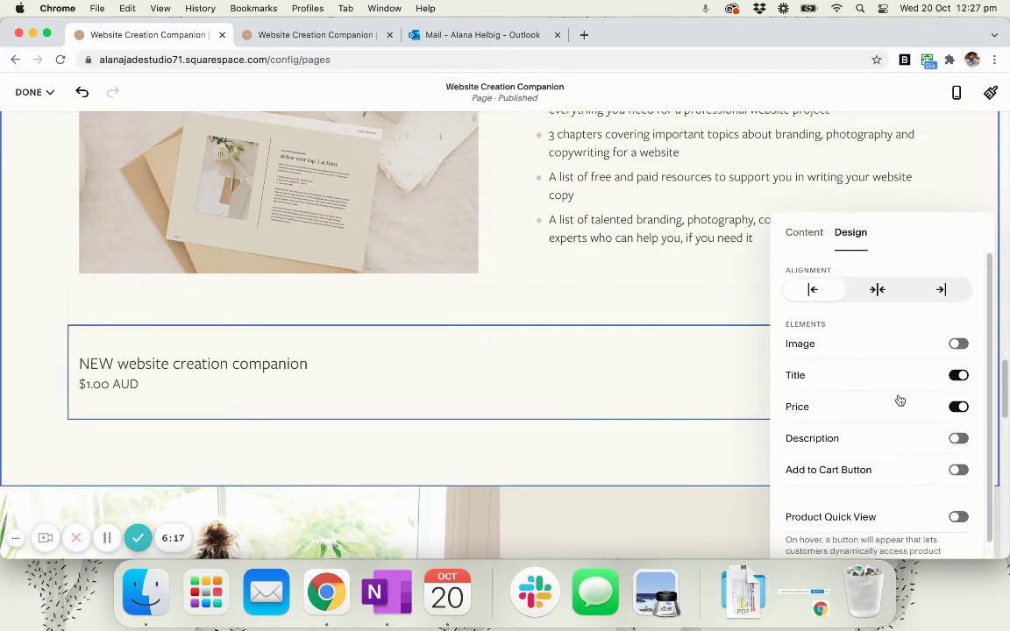
pyautogui.scroll(-1, 924, 395)
pyautogui.click(960, 354)
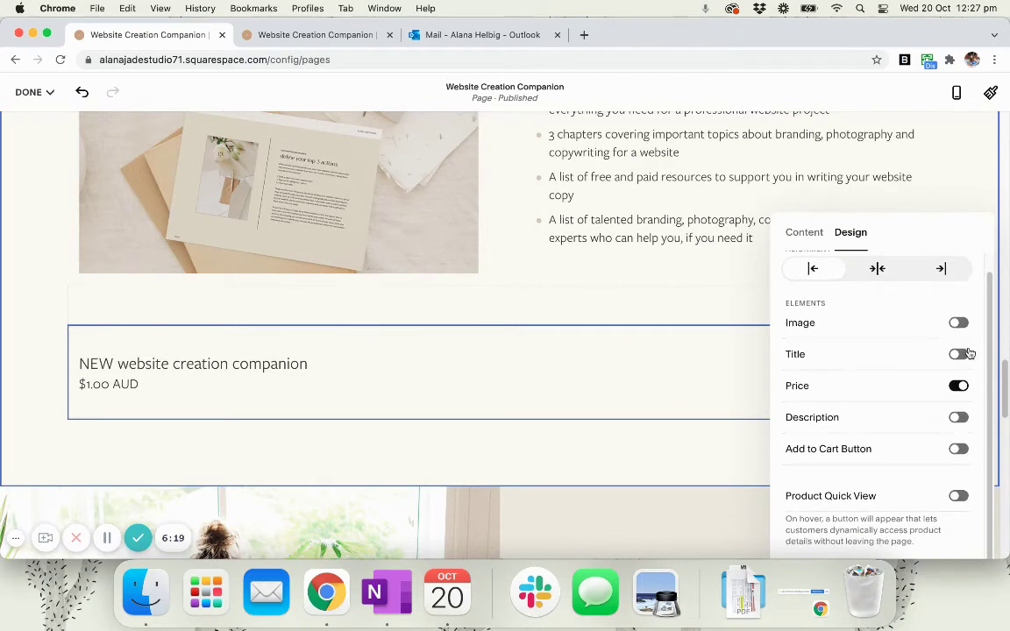
pyautogui.click(958, 450)
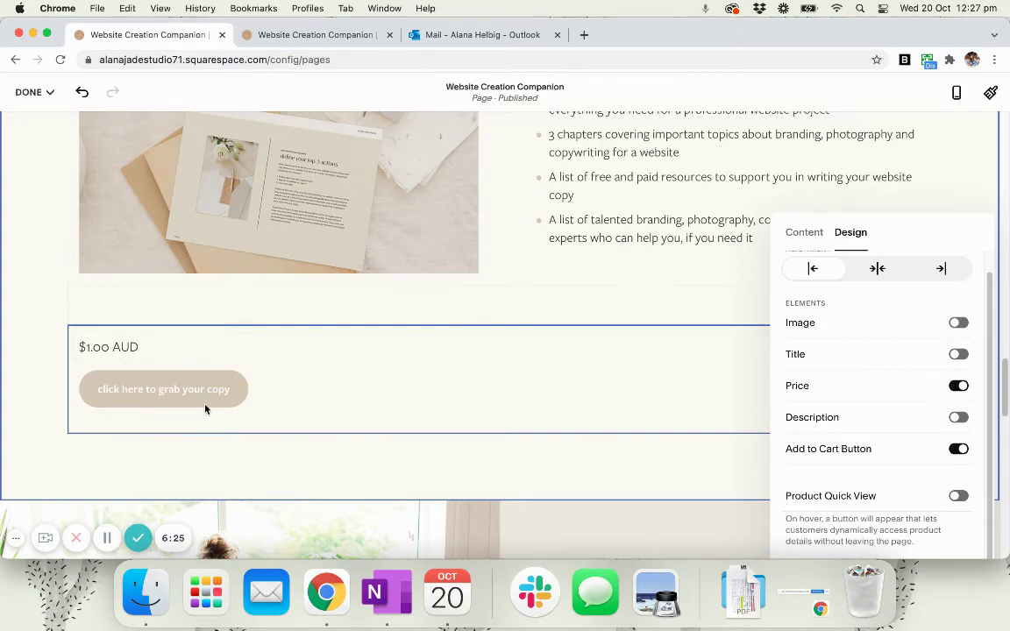
pyautogui.click(878, 273)
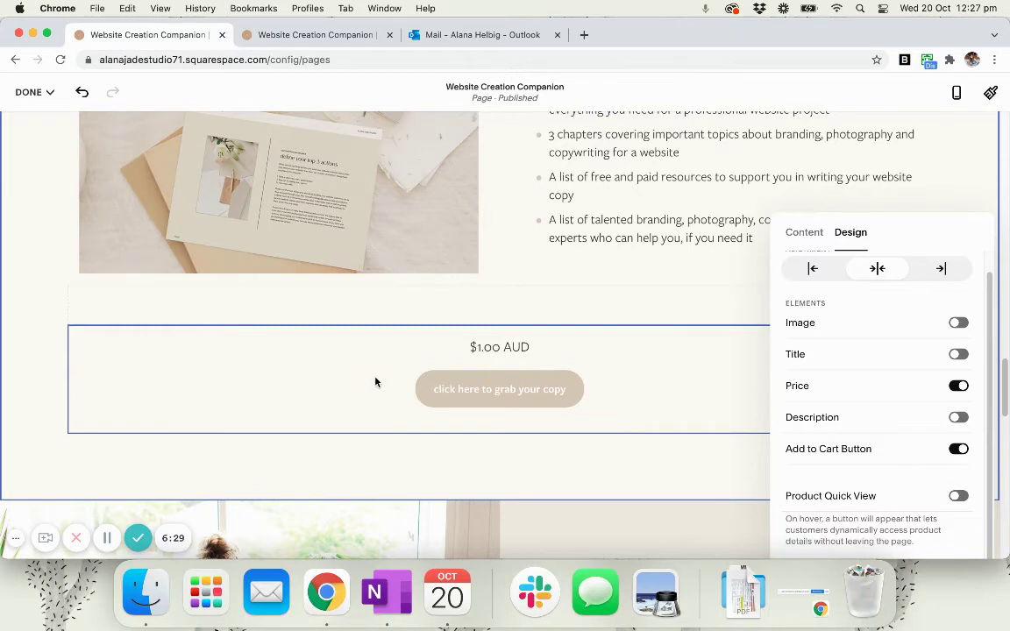
# Save the changes to the Website Creation Companion page and finish editing.
pyautogui.click(29, 94)
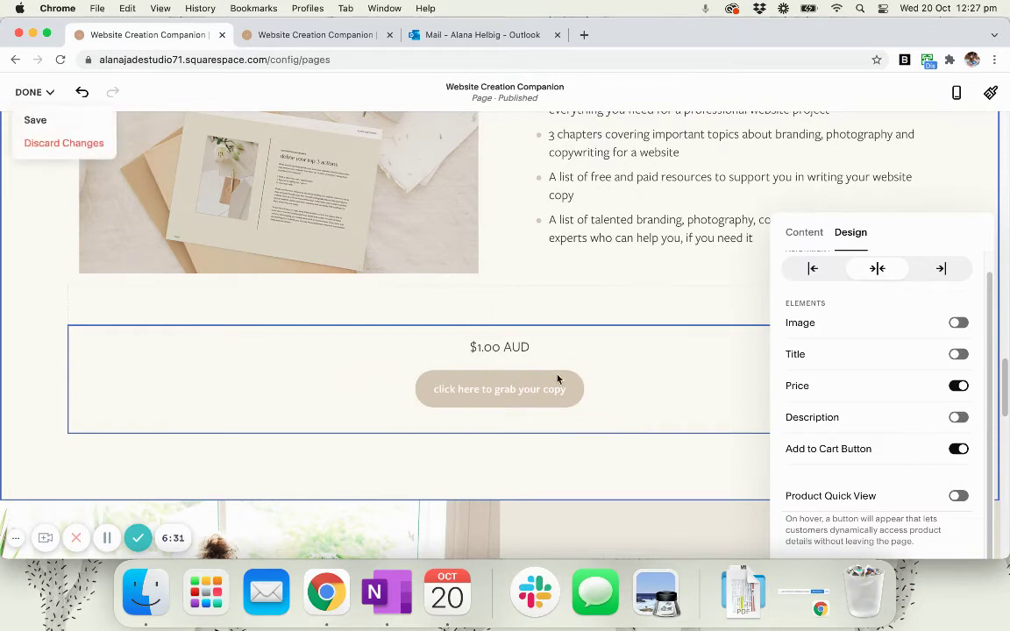
pyautogui.click(53, 97)
pyautogui.click(36, 121)
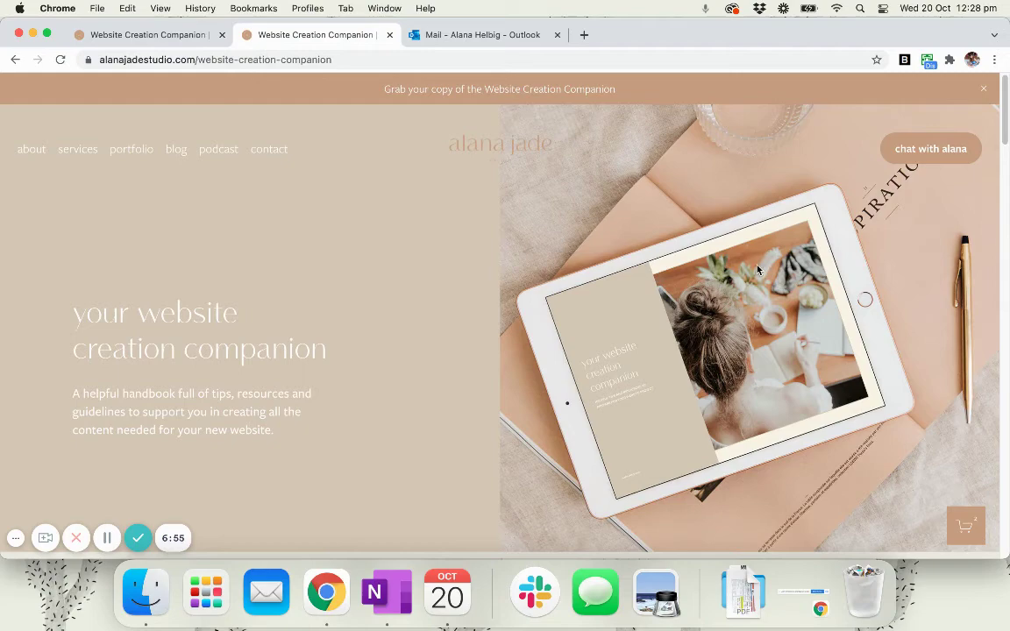
# On the live sales page, add the companion to the cart and proceed to checkout from the shopping cart.
pyautogui.scroll(-10, 760, 267)
pyautogui.scroll(-15, 760, 270)
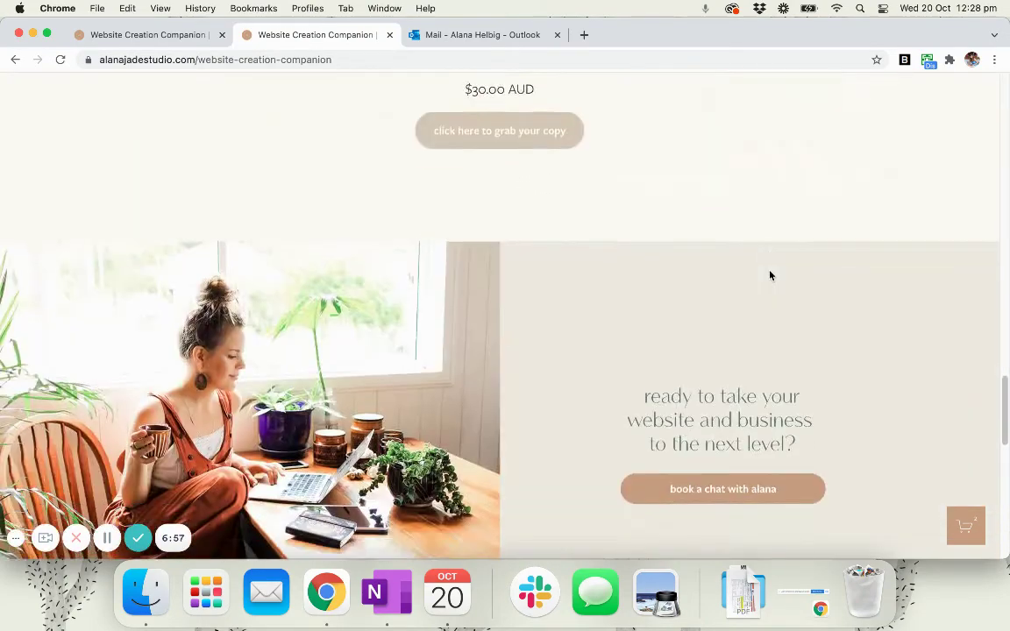
pyautogui.scroll(1, 657, 228)
pyautogui.click(529, 165)
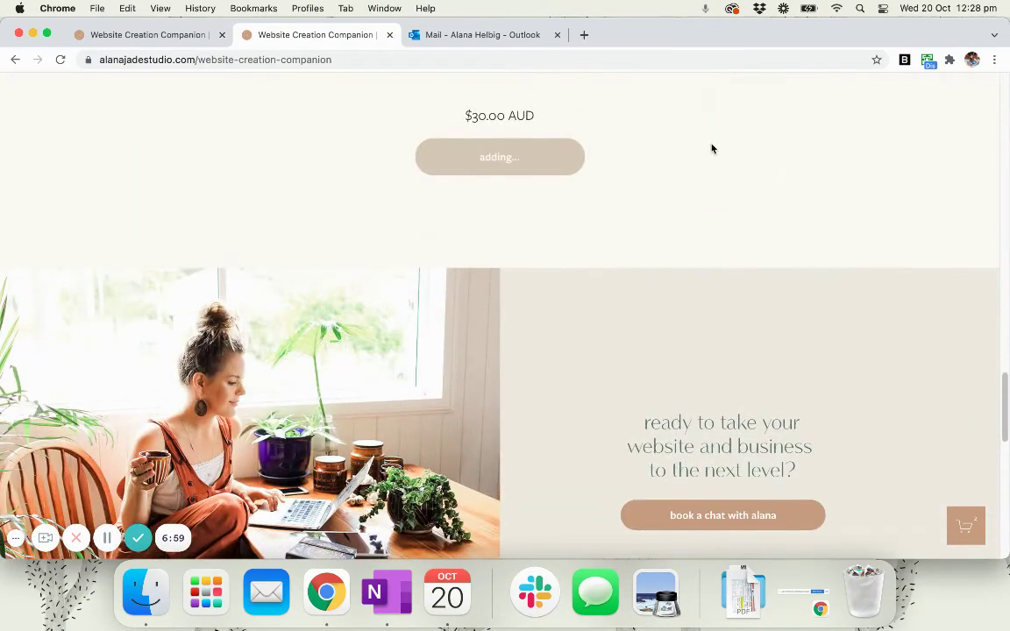
pyautogui.click(969, 530)
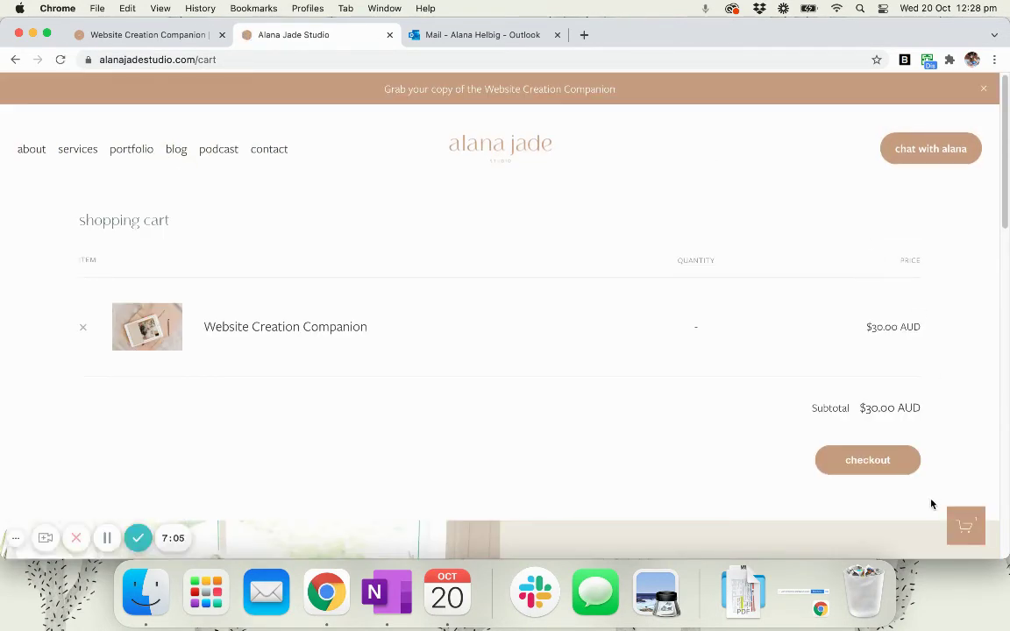
pyautogui.click(871, 464)
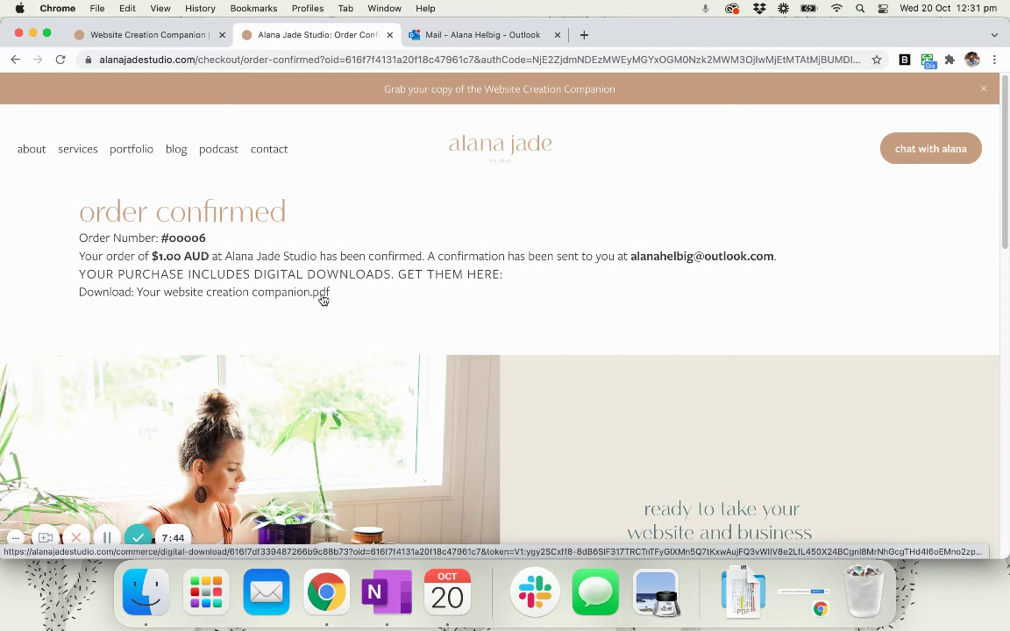
# Switch to the Outlook mailbox and delete the PayPal payment receipt from the inbox.
pyautogui.click(472, 36)
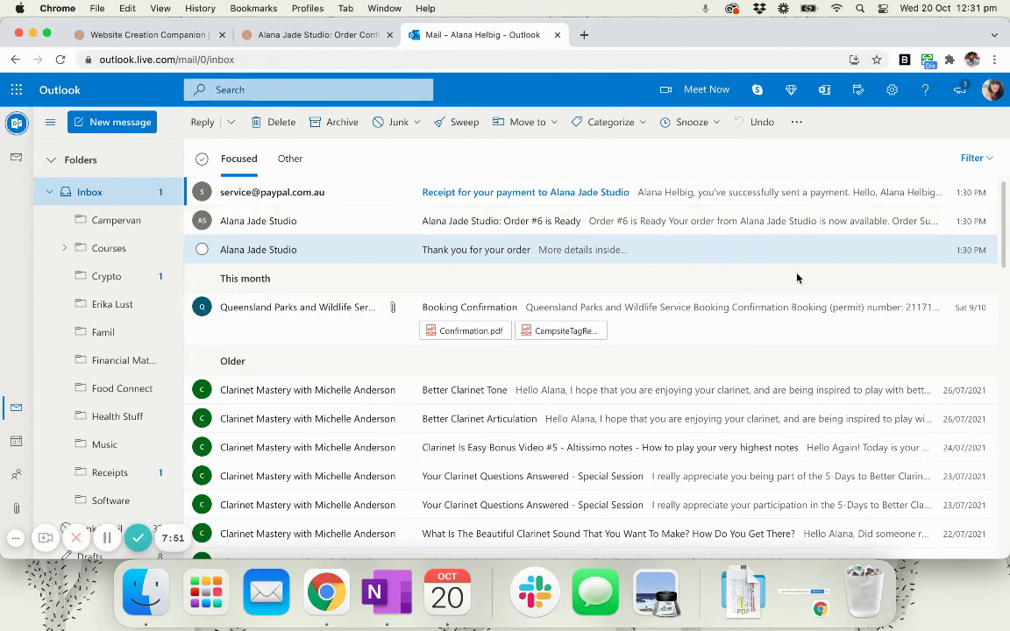
pyautogui.click(622, 189)
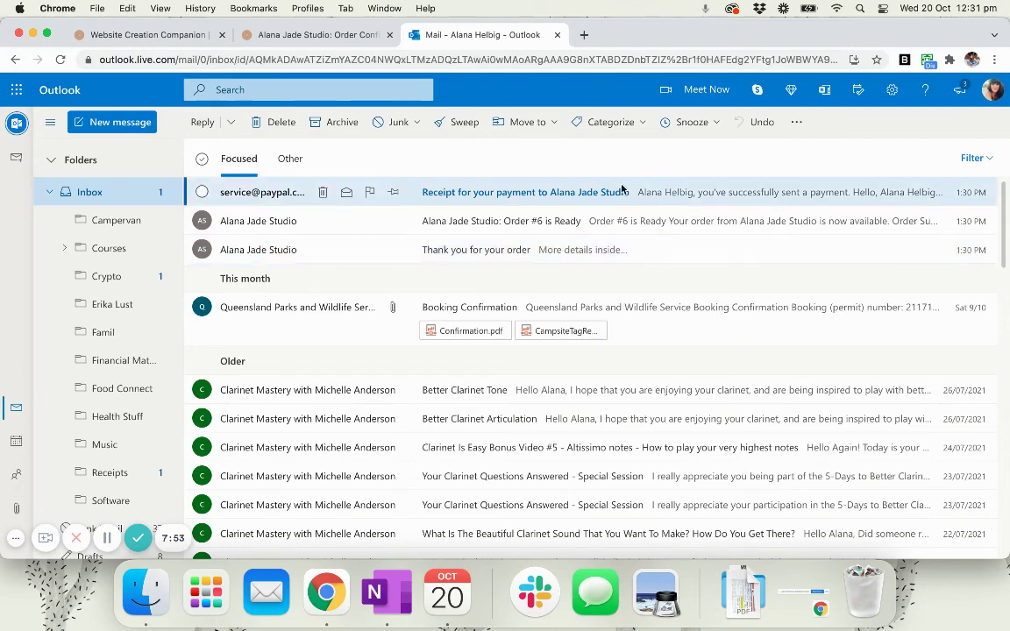
pyautogui.click(276, 122)
pyautogui.click(84, 192)
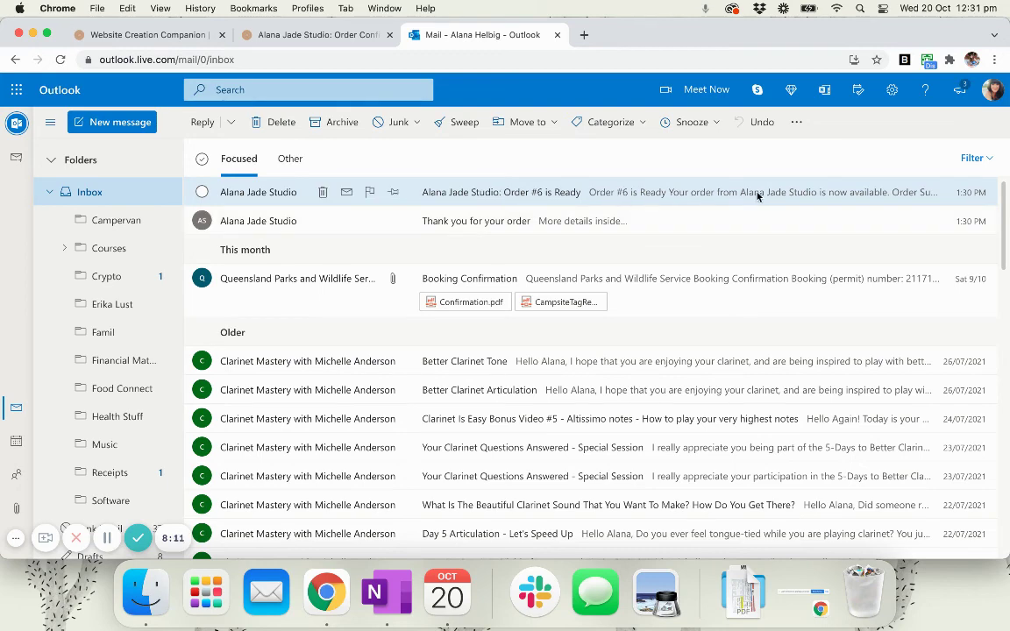
# Read the "Thank you for your order" email and the order-ready email, including its download instructions and PDF link.
pyautogui.click(664, 226)
pyautogui.scroll(-2, 798, 299)
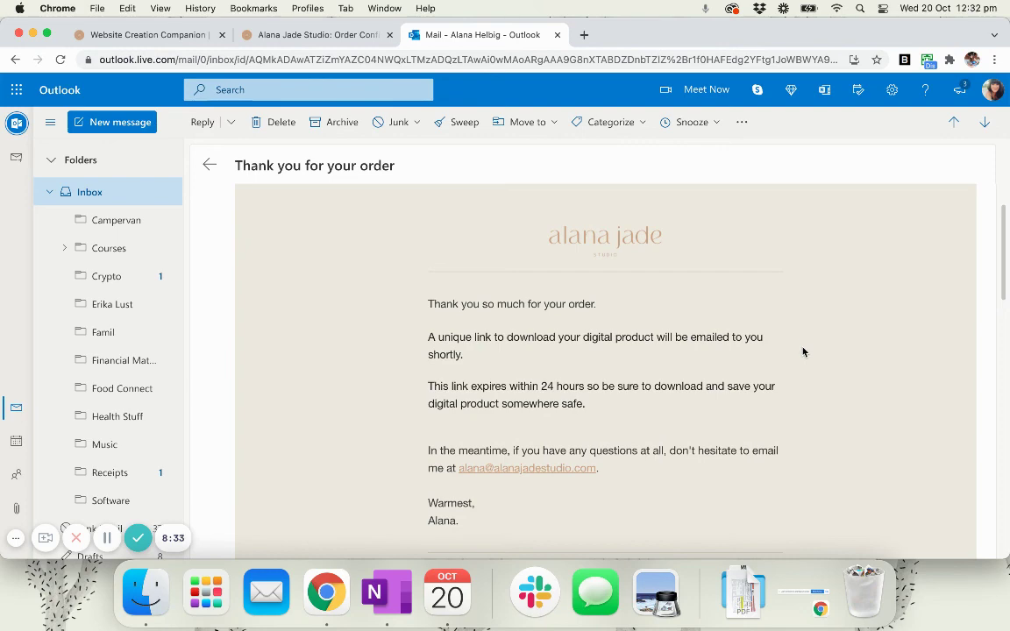
pyautogui.click(129, 193)
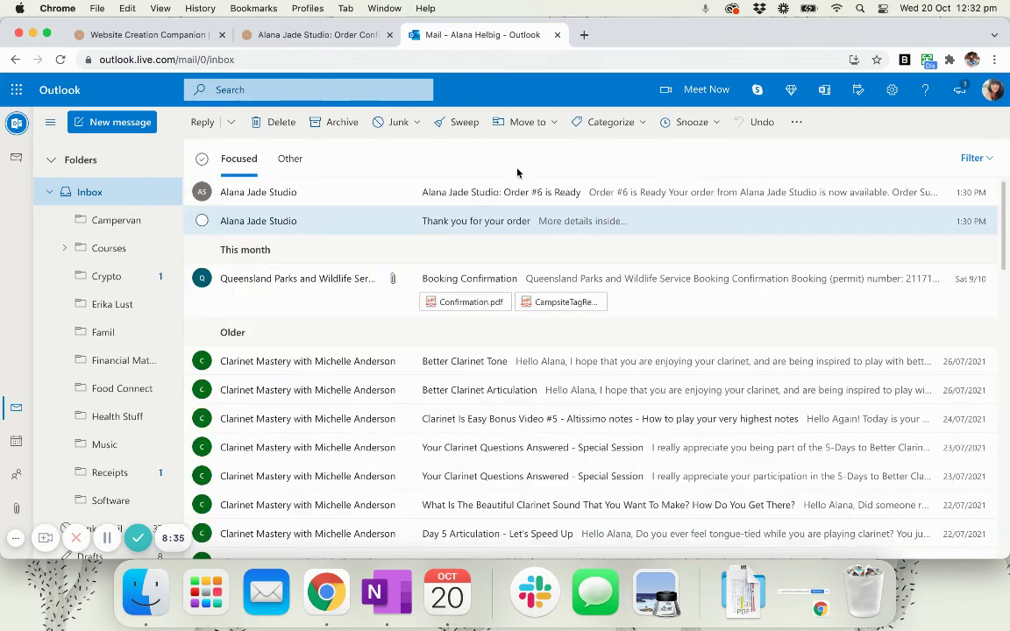
pyautogui.click(652, 194)
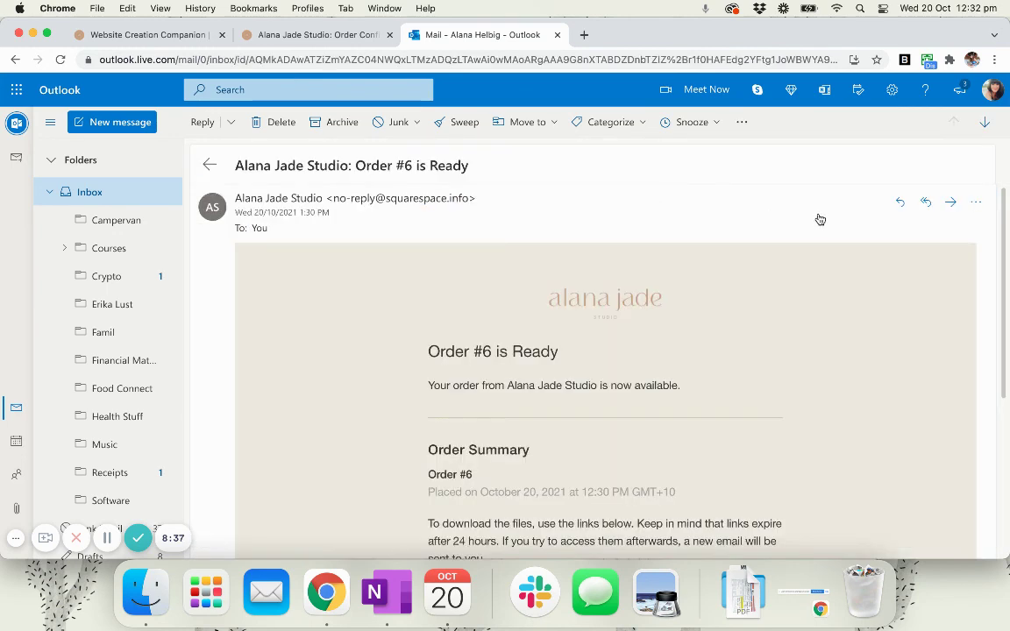
pyautogui.scroll(-2, 792, 373)
pyautogui.scroll(-2, 792, 373)
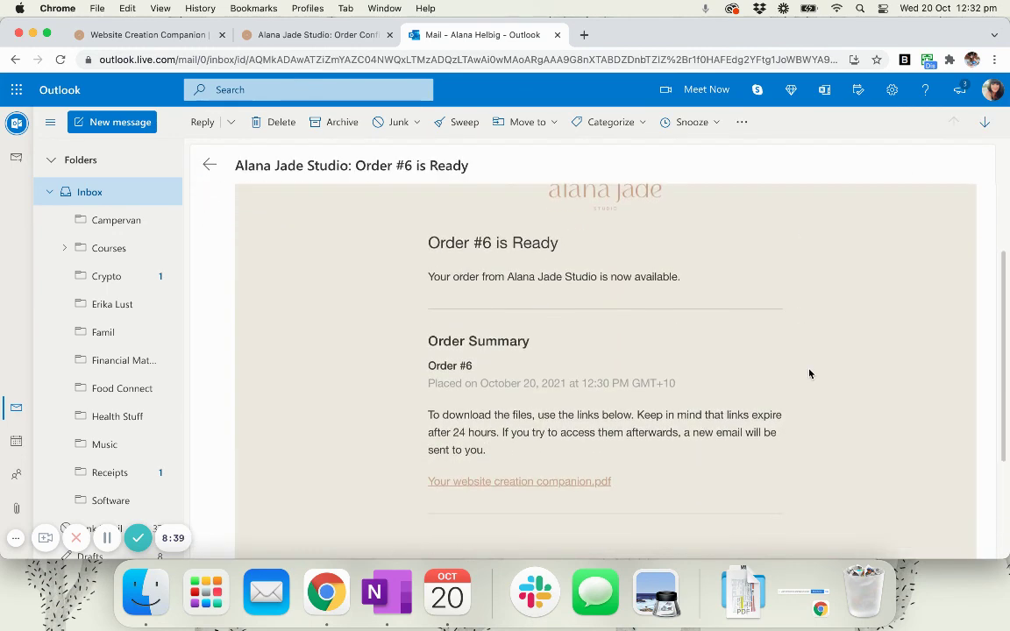